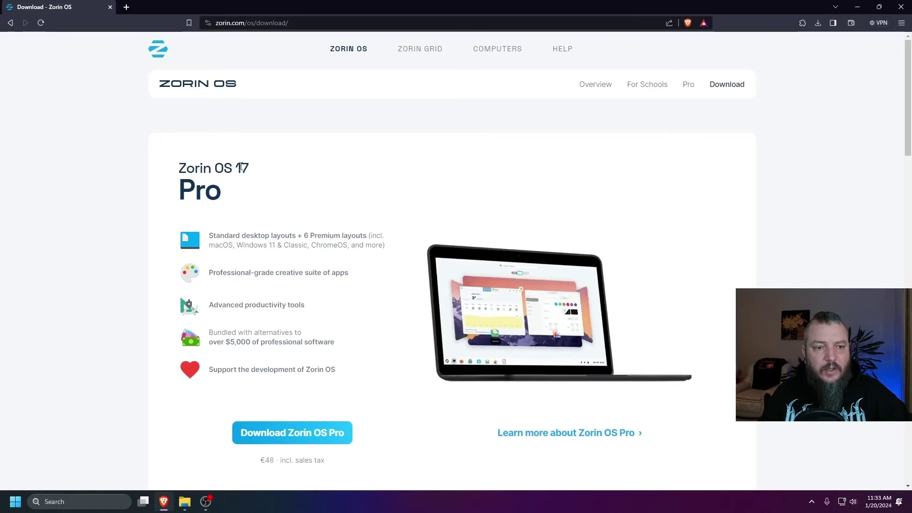
Scroll the Zorin OS download page down to the free 17 Core and 16.3 Lite cards
scroll(151, 239, "down", 1)
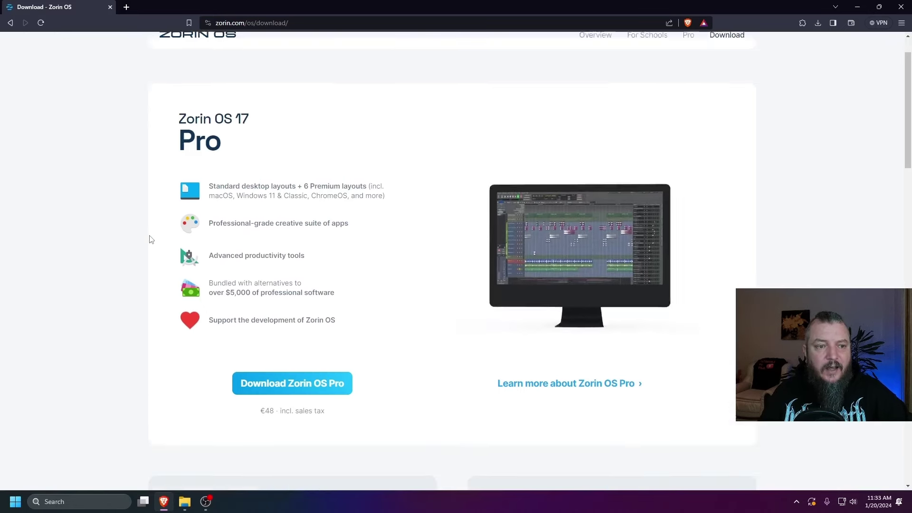
scroll(150, 240, "up", 1)
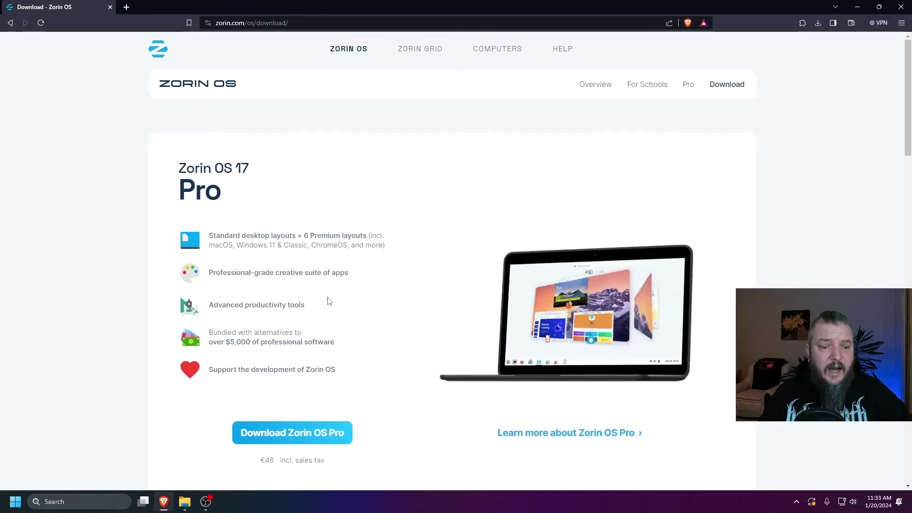
scroll(126, 346, "down", 8)
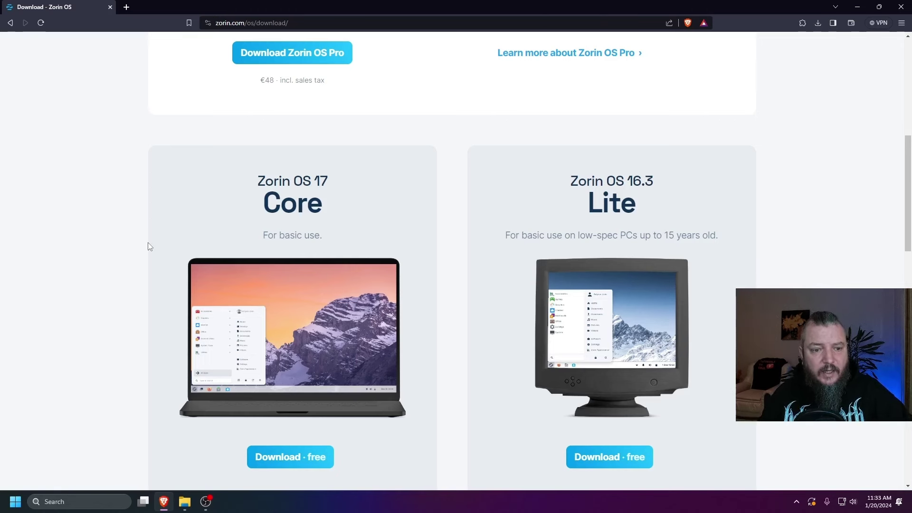
scroll(275, 383, "down", 3)
Request the free Zorin OS 17 Core download, skip the newsletter, and cancel saving the ISO
left_click(280, 317)
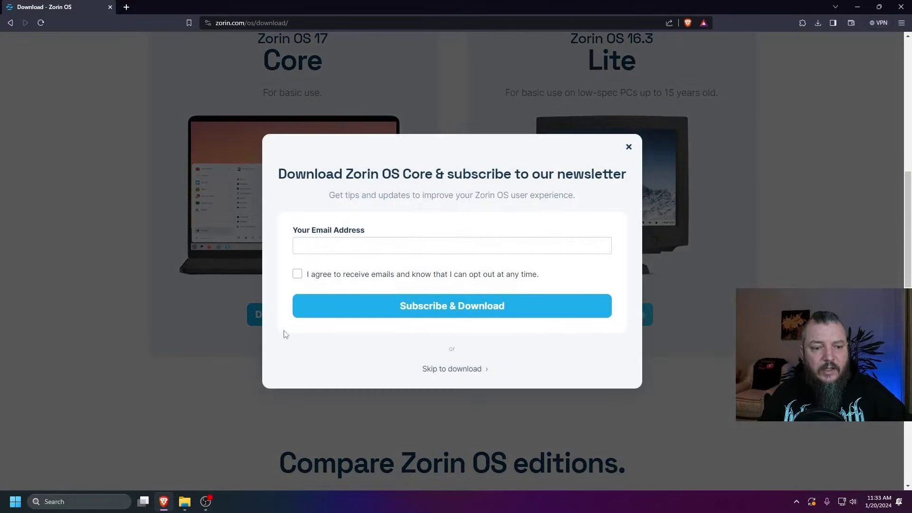
left_click(445, 369)
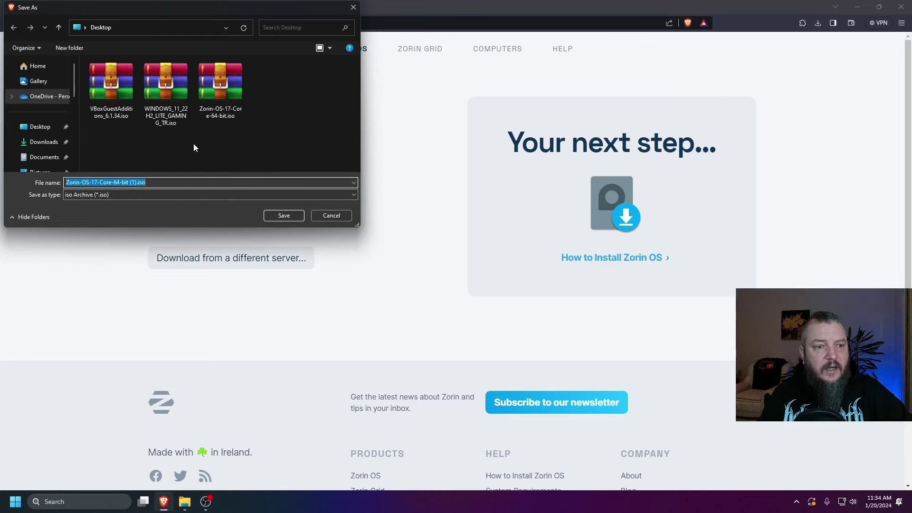
left_click(331, 215)
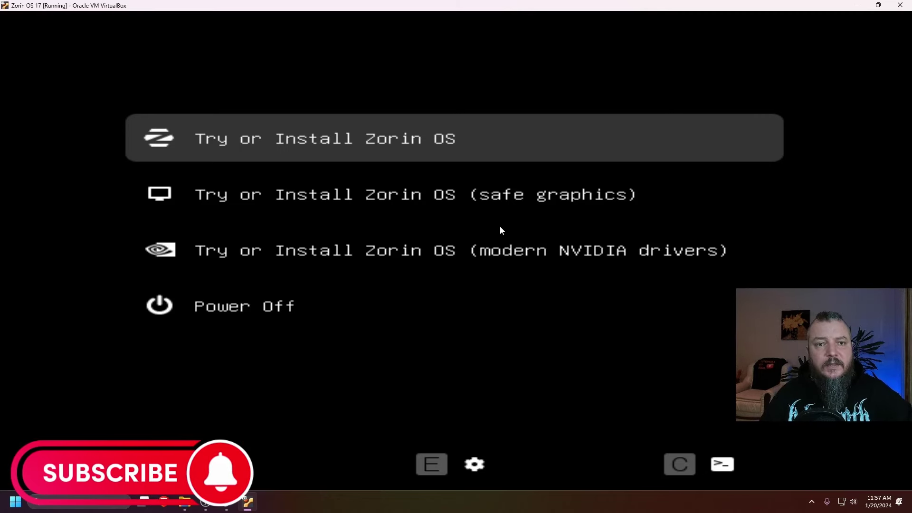
Look through the boot menu entries, then boot the standard Try or Install Zorin OS option
key("Down")
key("Up")
key("Down")
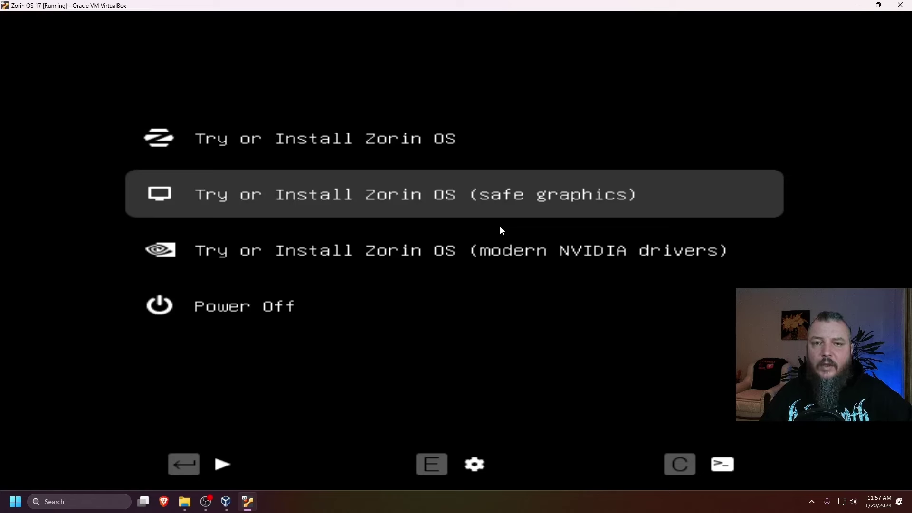
key("Up")
key("Down")
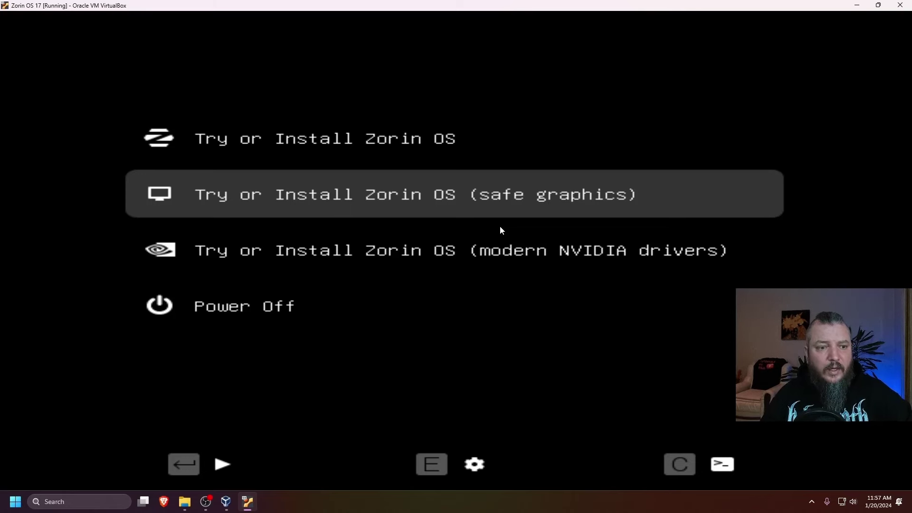
key("Down")
key("Up")
key("Up")
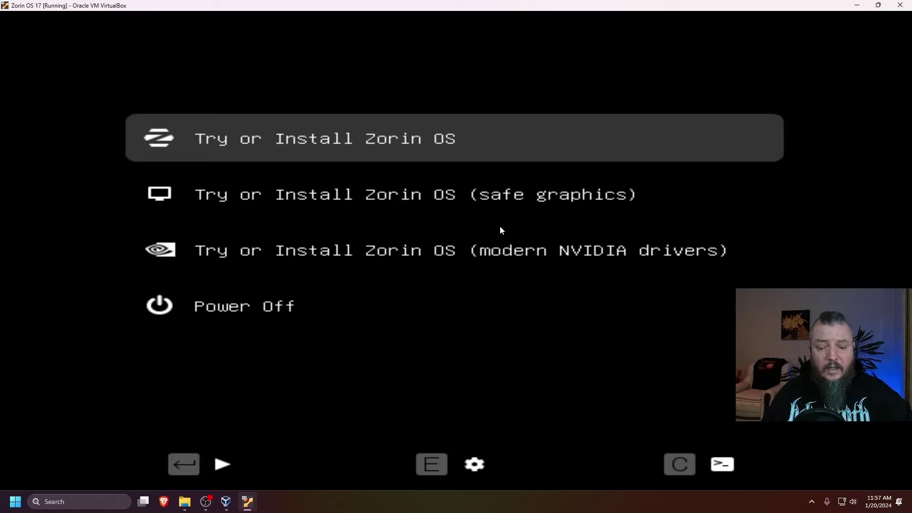
key("Down")
key("Up")
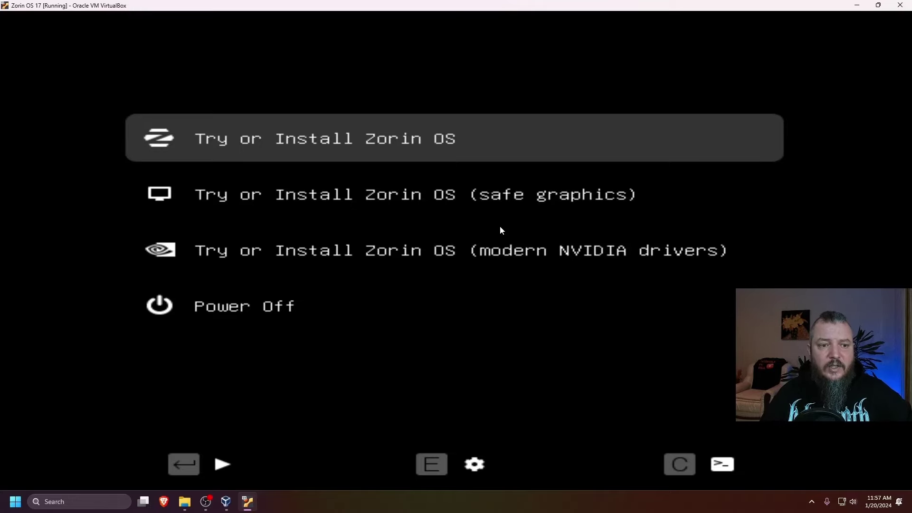
key("Return")
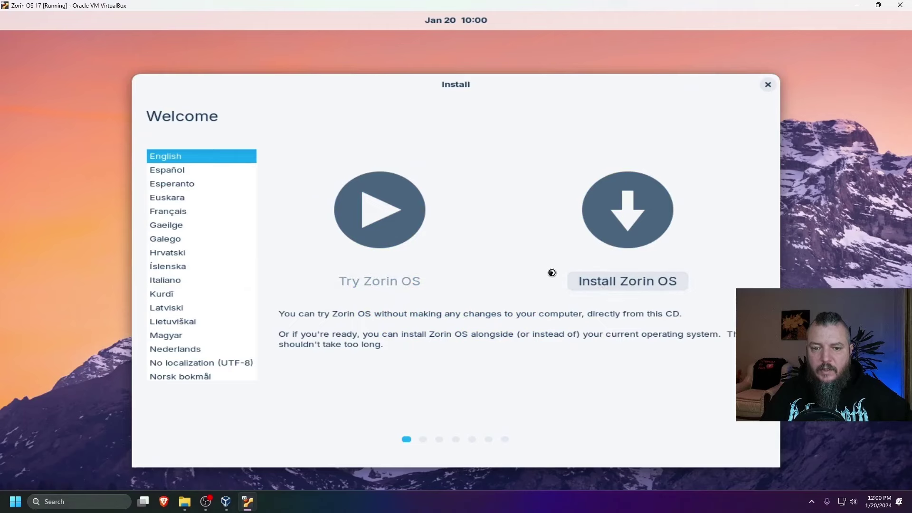
Begin installing Zorin OS with English (US) keyboard, updates and third-party software
left_click(570, 279)
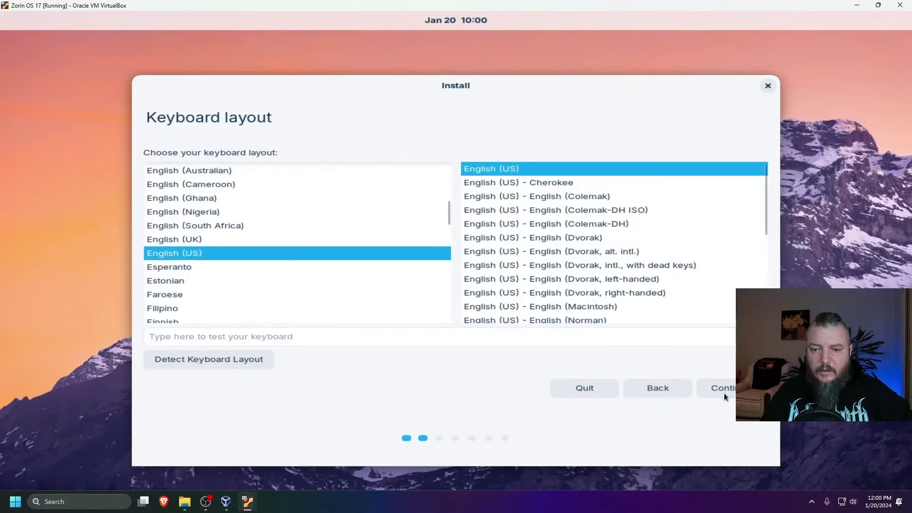
left_click(723, 389)
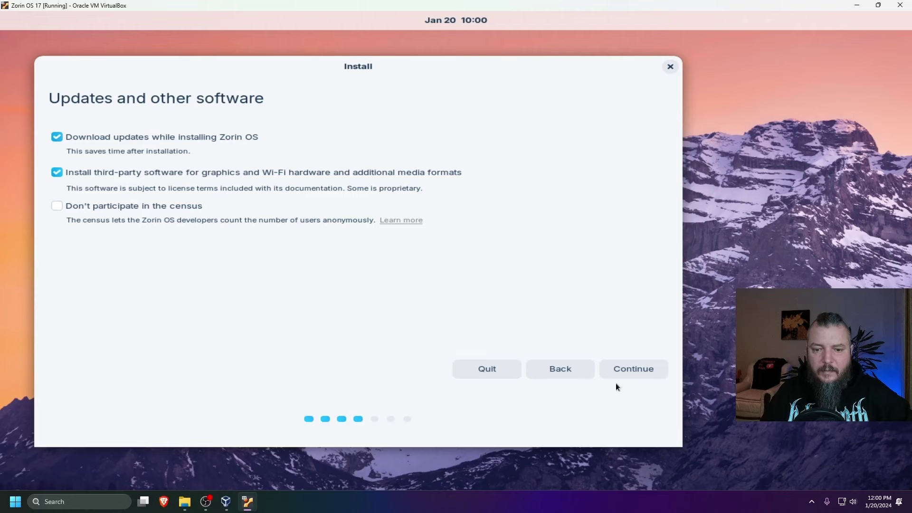
left_click(617, 370)
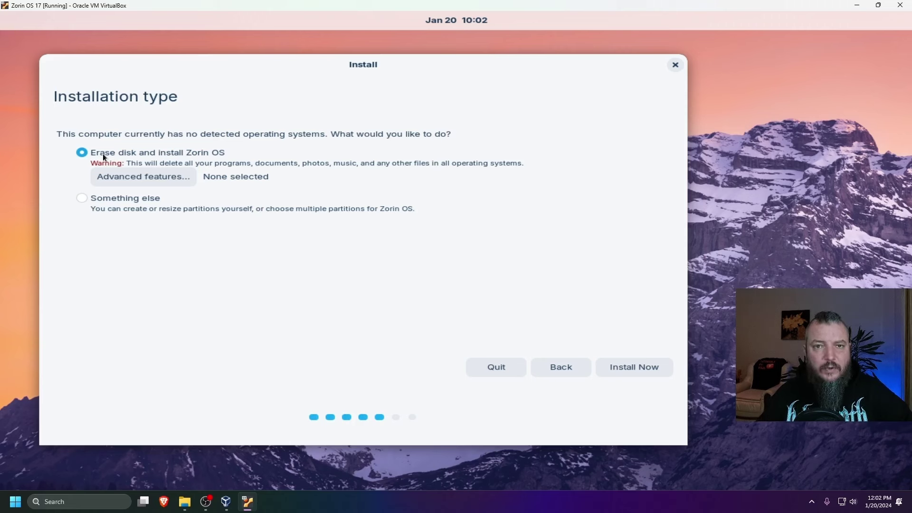
Choose Erase disk, confirm the partition changes, and accept the Bucharest time zone
left_click(604, 367)
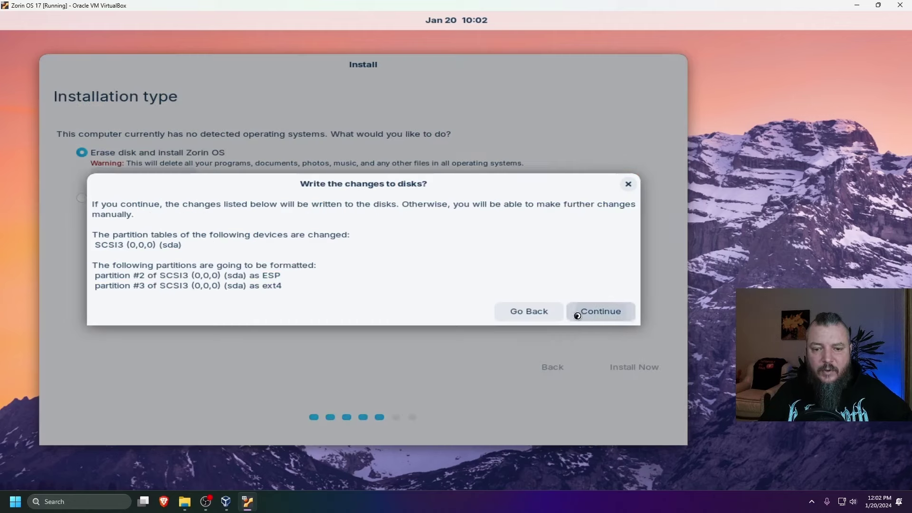
left_click(614, 310)
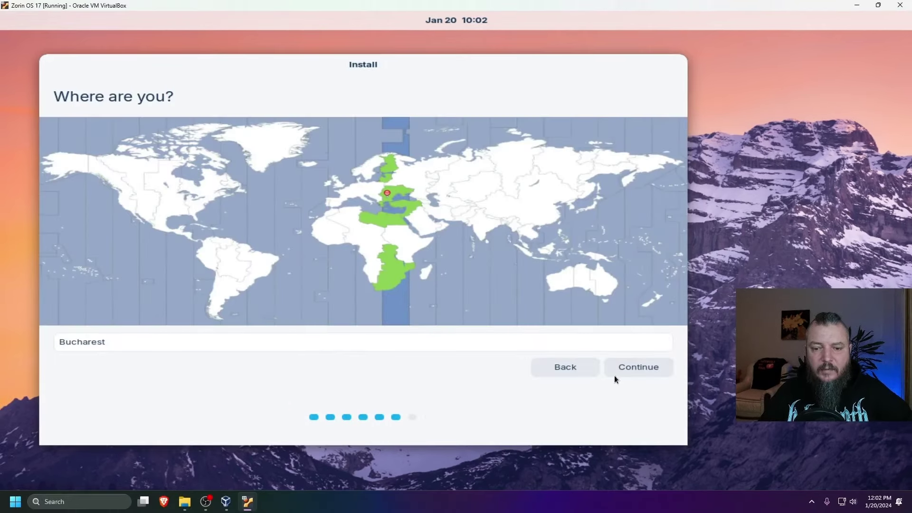
left_click(614, 371)
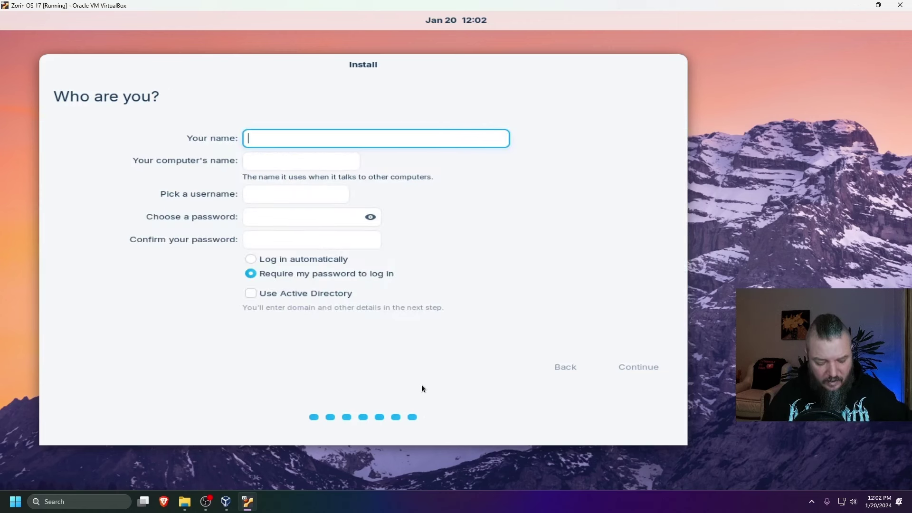
Enter the user's name and password with confirmation, enable automatic login, and start installing
type("RAUL")
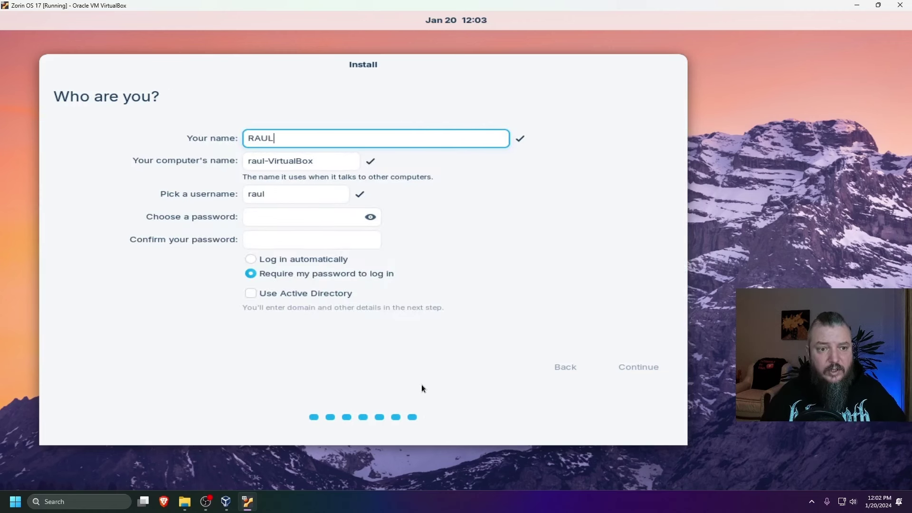
left_click(273, 214)
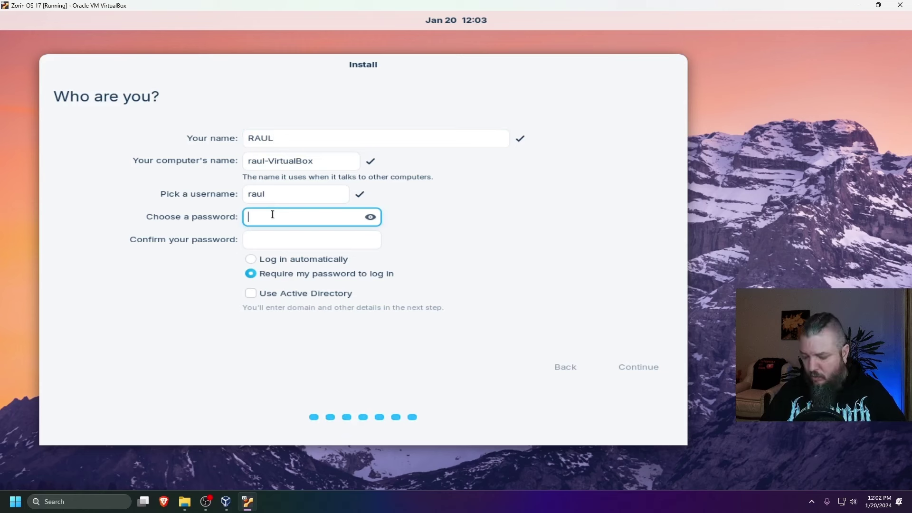
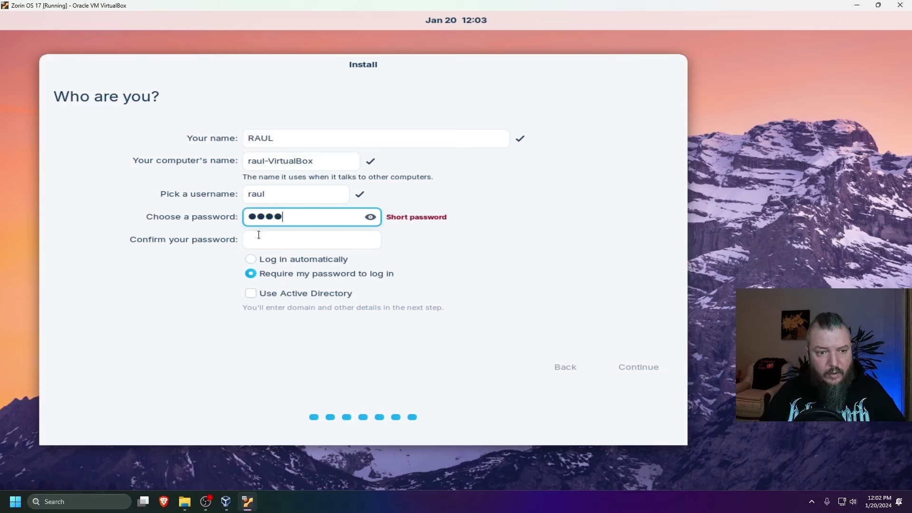
left_click(259, 234)
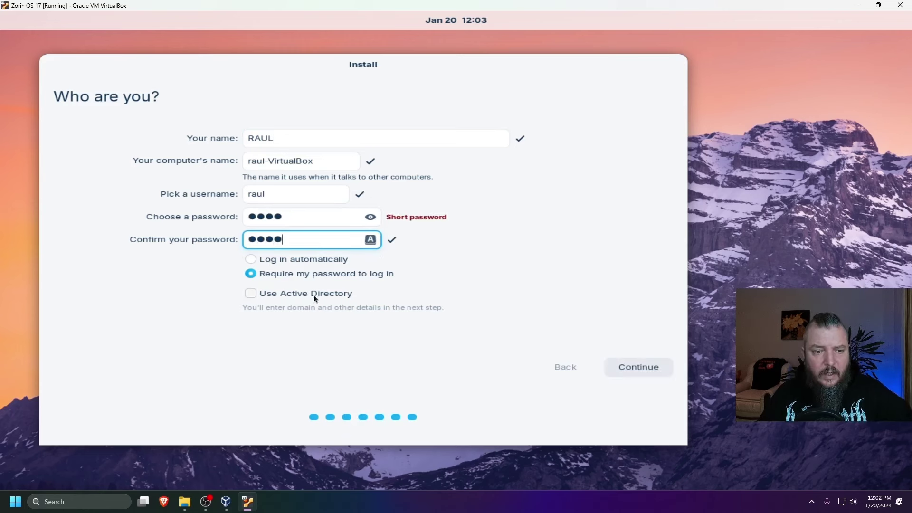
left_click(249, 259)
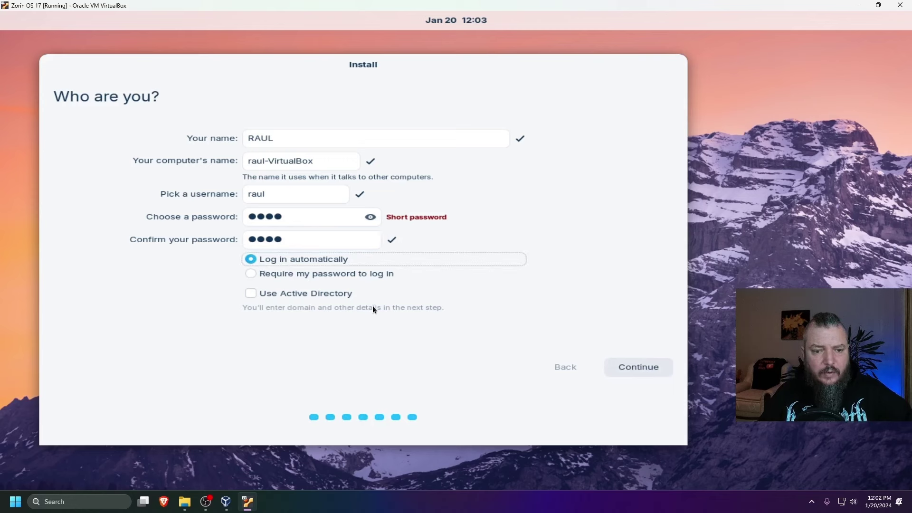
left_click(615, 369)
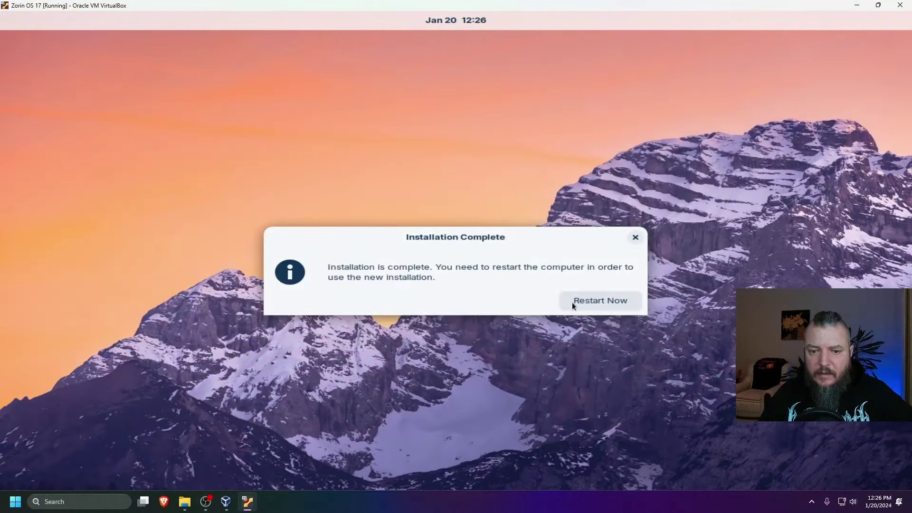
Restart the VM and confirm the installation-medium prompt to boot the new system
left_click(577, 302)
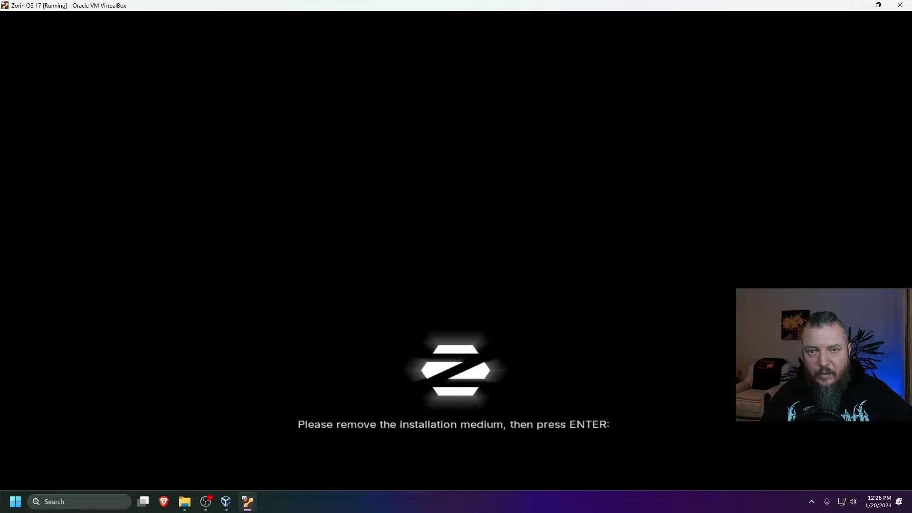
key("Return")
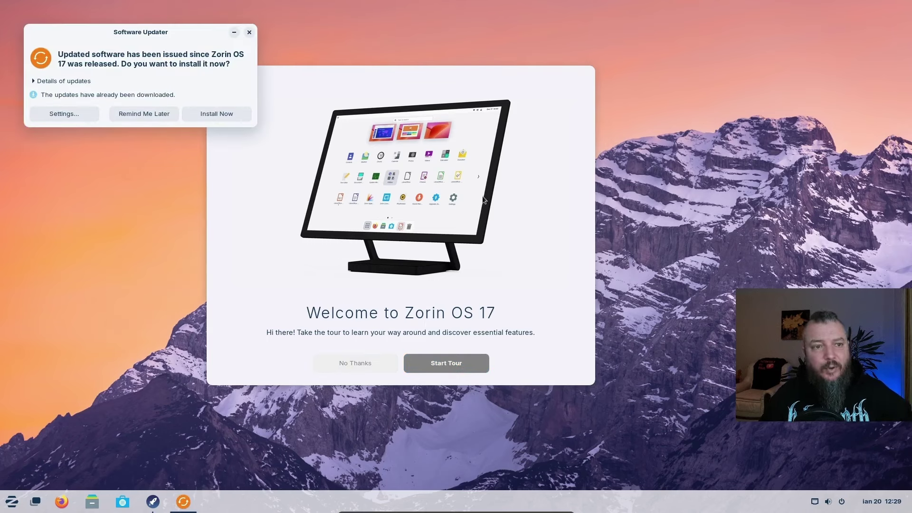
Dismiss the Software Updater prompt and decline the Welcome to Zorin OS 17 tour
left_click_drag(119, 34, 195, 45)
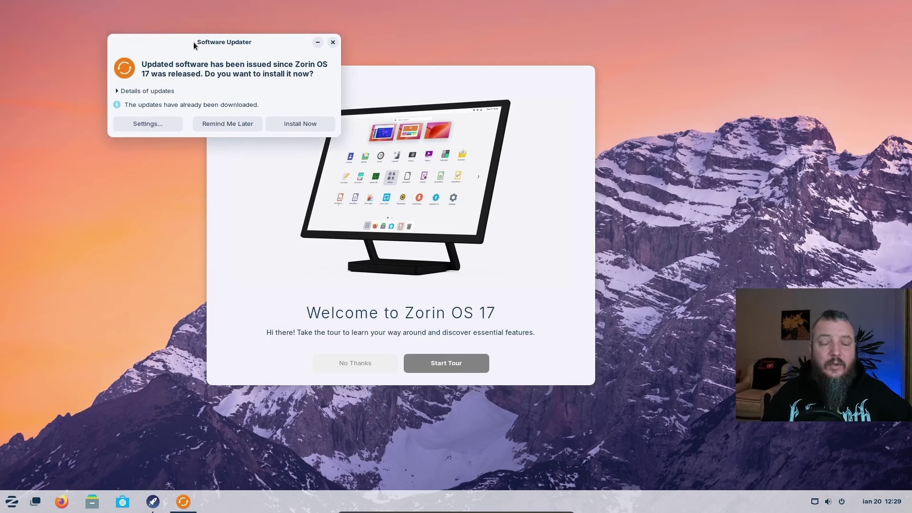
key("Escape")
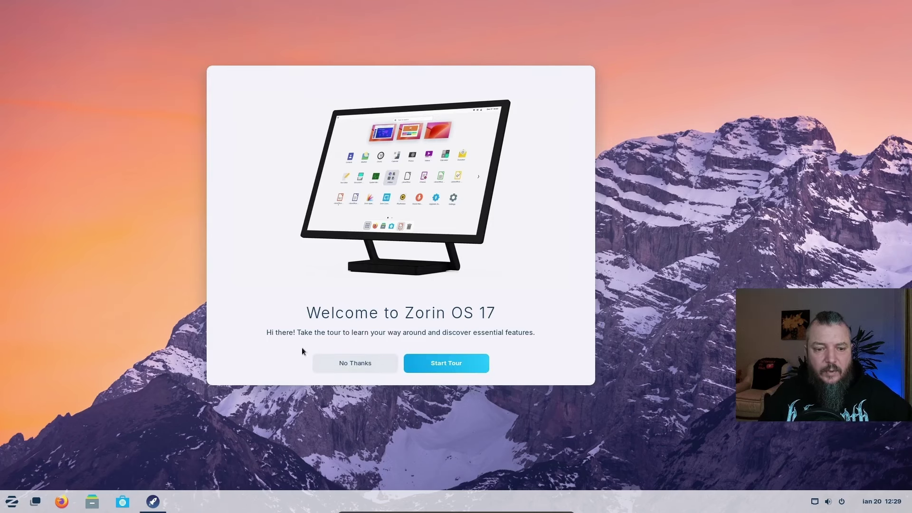
left_click(352, 362)
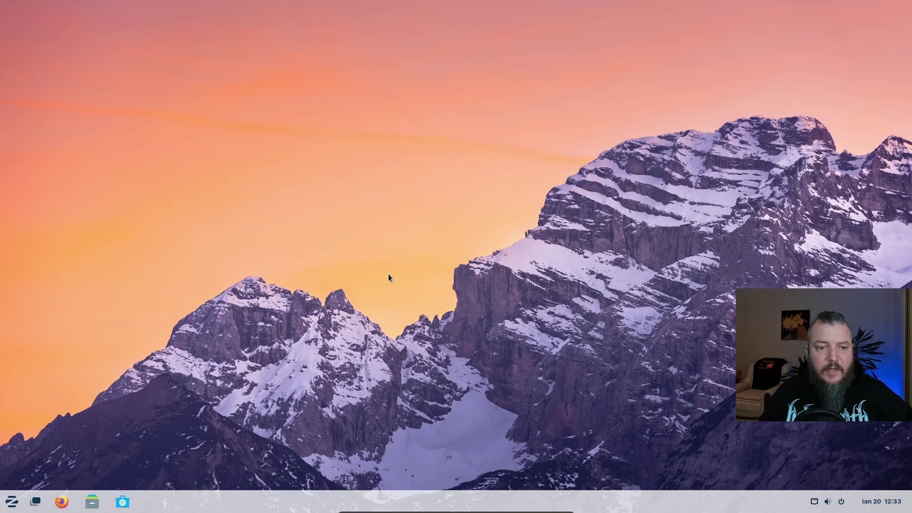
Open Settings from the desktop menu and set the green mountain landscape as the background
right_click(384, 178)
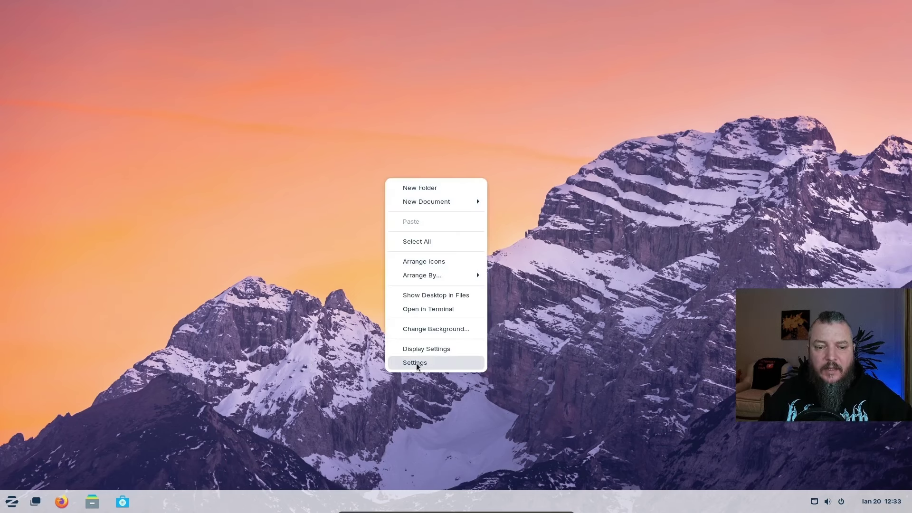
left_click(415, 362)
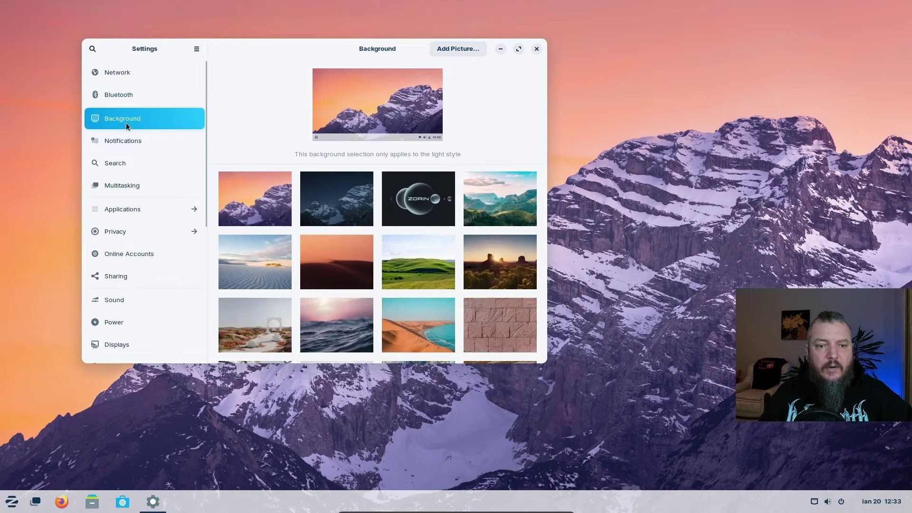
scroll(391, 254, "down", 3)
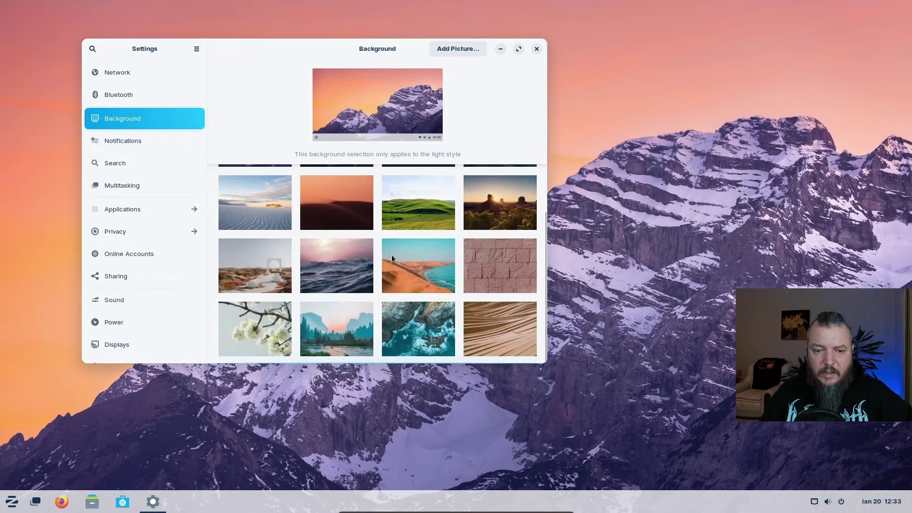
scroll(387, 333, "up", 3)
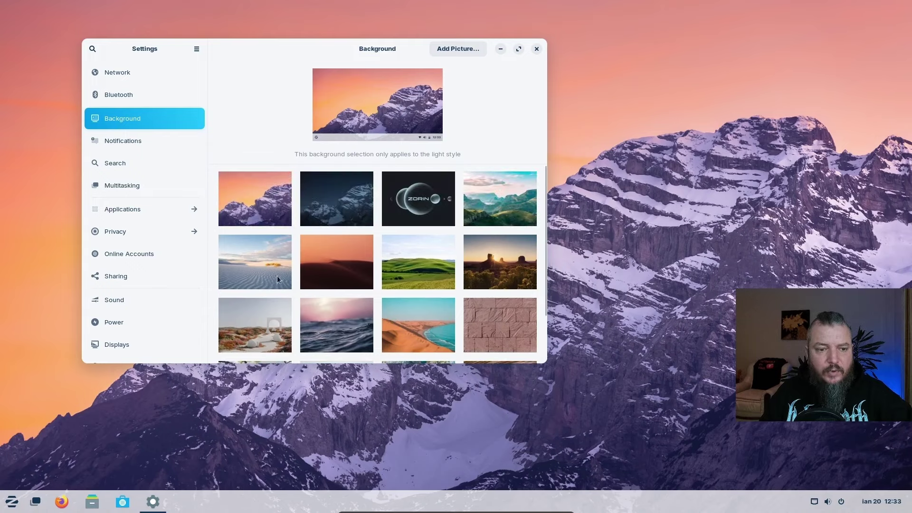
left_click(492, 195)
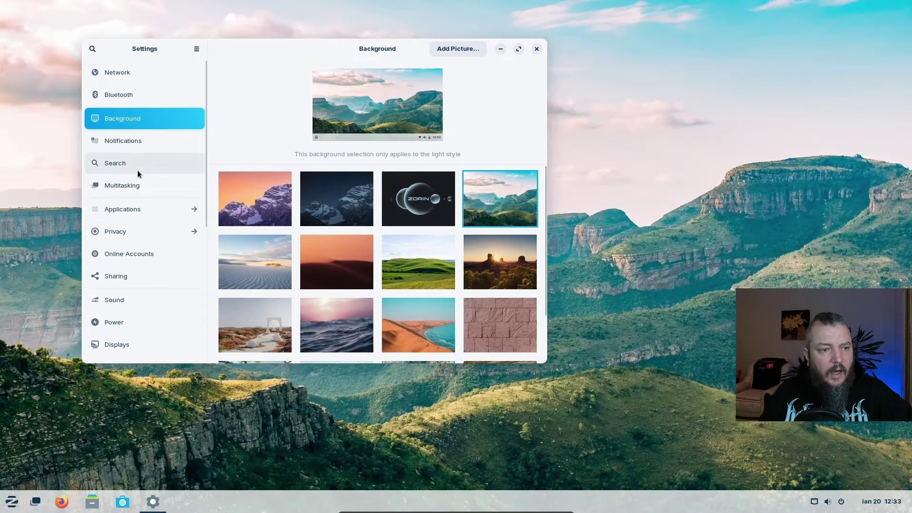
scroll(132, 176, "down", 1)
scroll(132, 178, "down", 5)
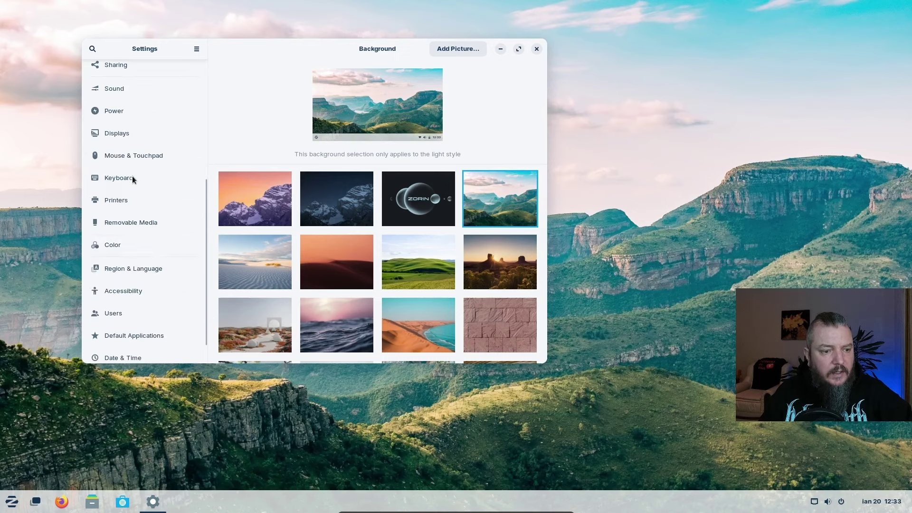
scroll(138, 272, "down", 1)
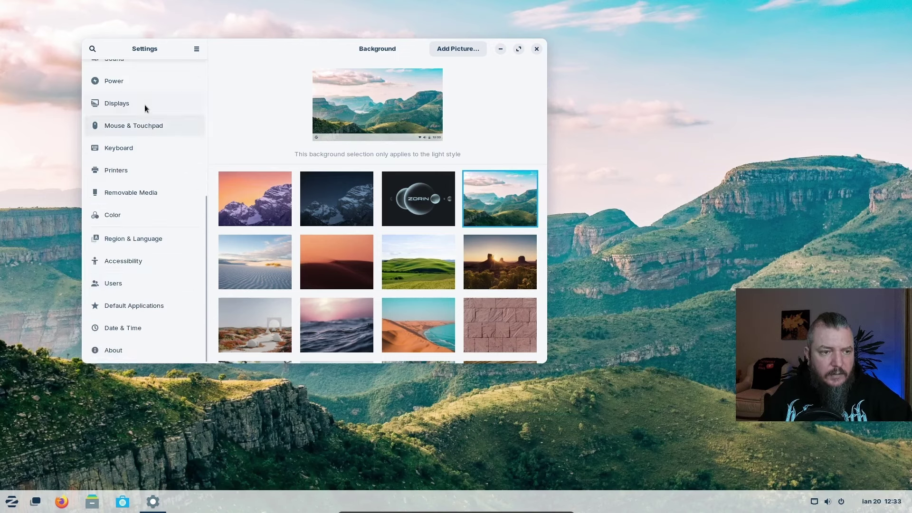
Switch on Large Text under Accessibility, then close the Settings window
left_click(133, 262)
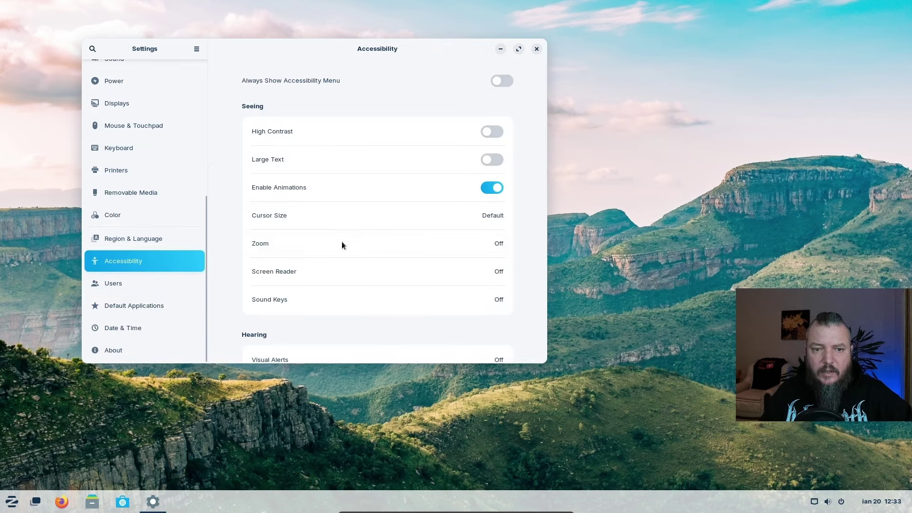
left_click(497, 161)
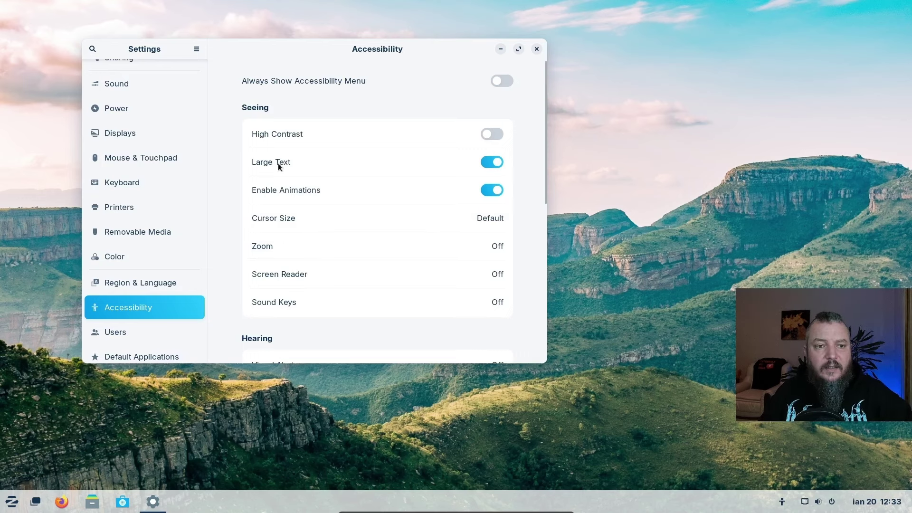
left_click_drag(344, 48, 413, 53)
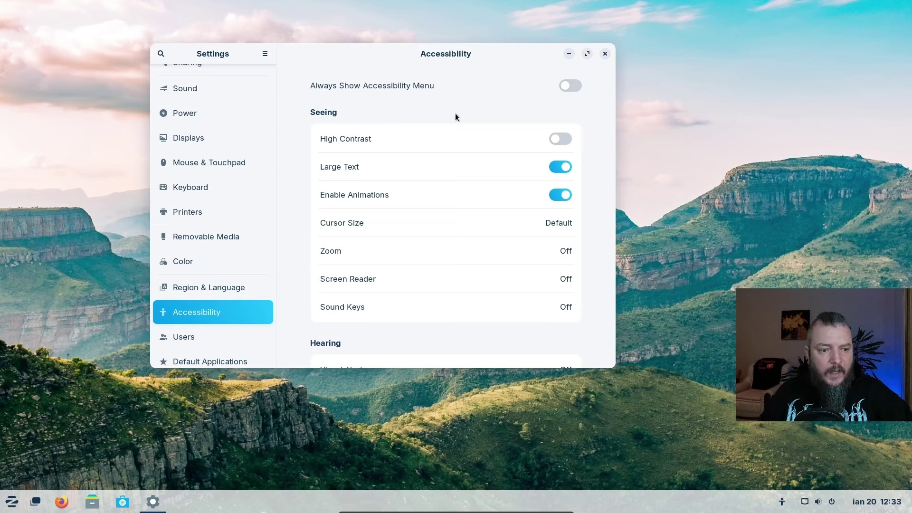
scroll(227, 223, "down", 2)
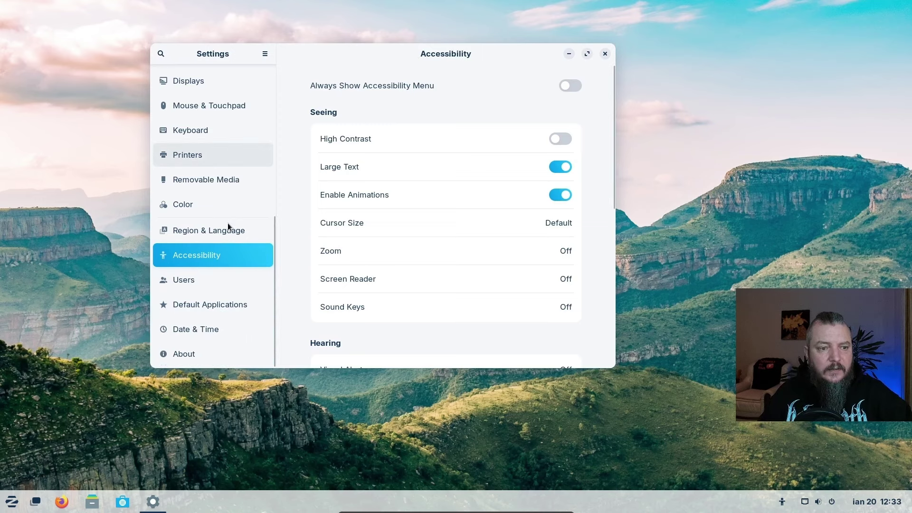
scroll(227, 223, "up", 6)
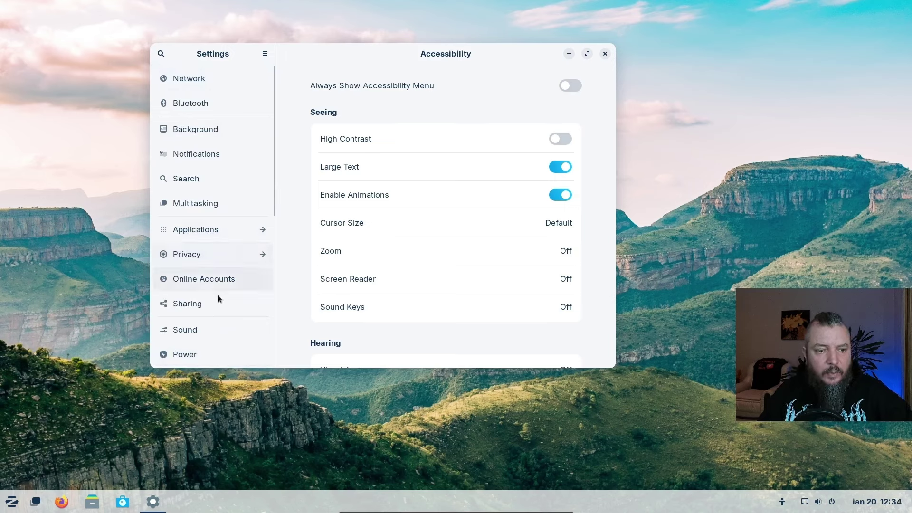
scroll(217, 269, "down", 3)
scroll(218, 269, "down", 5)
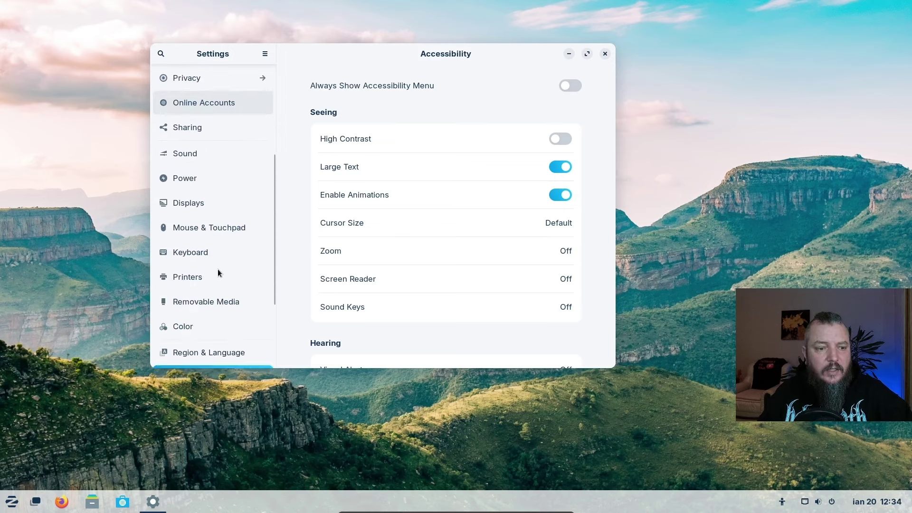
scroll(217, 269, "up", 8)
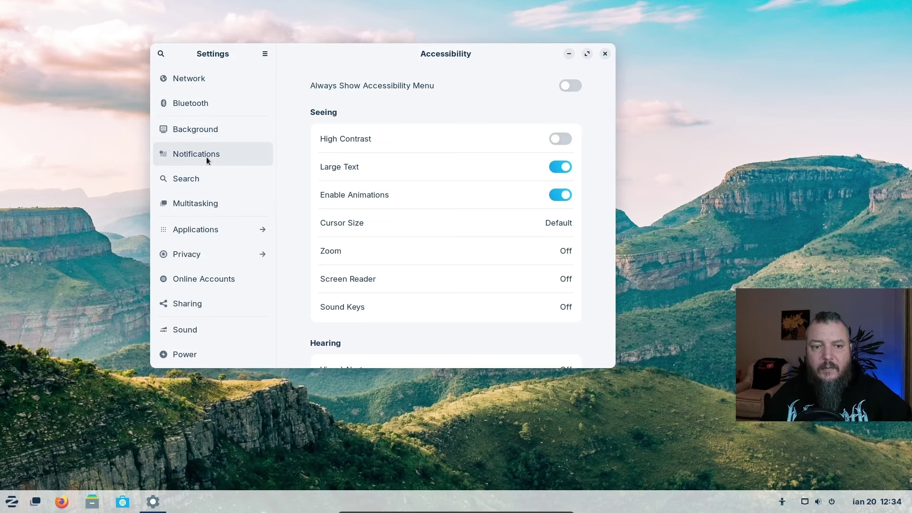
left_click(605, 53)
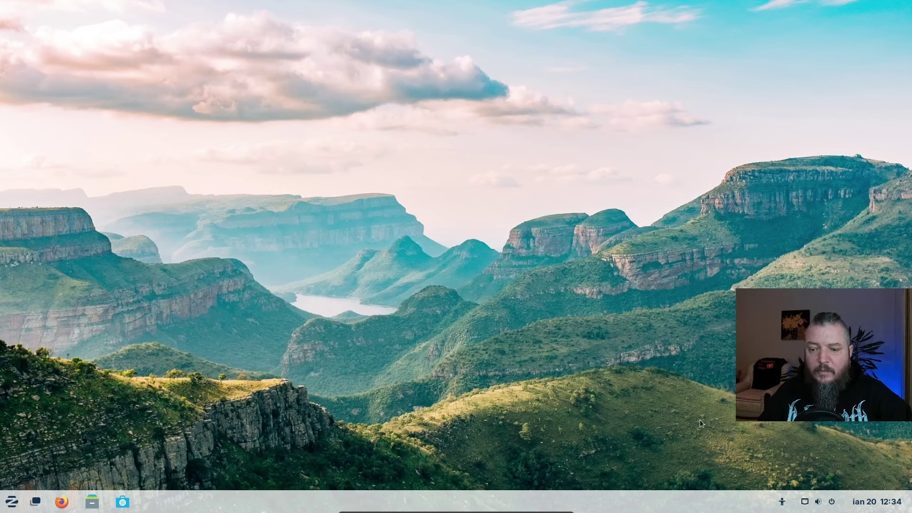
Turn on Dark Mode from the system tray's quick settings panel
left_click(802, 501)
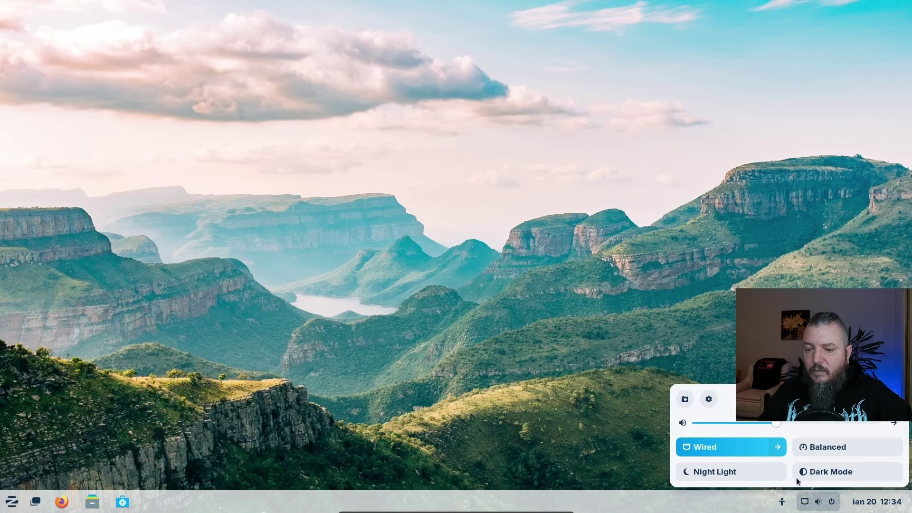
left_click(875, 501)
left_click(747, 119)
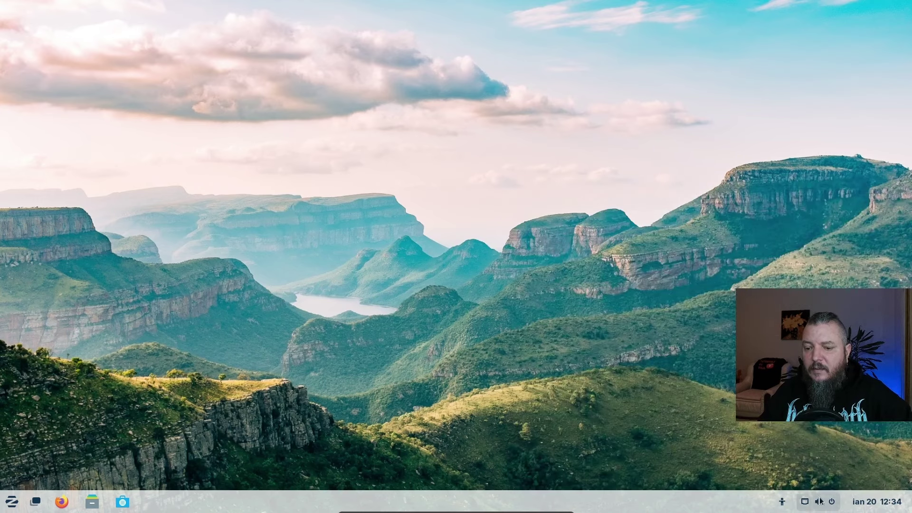
left_click(807, 502)
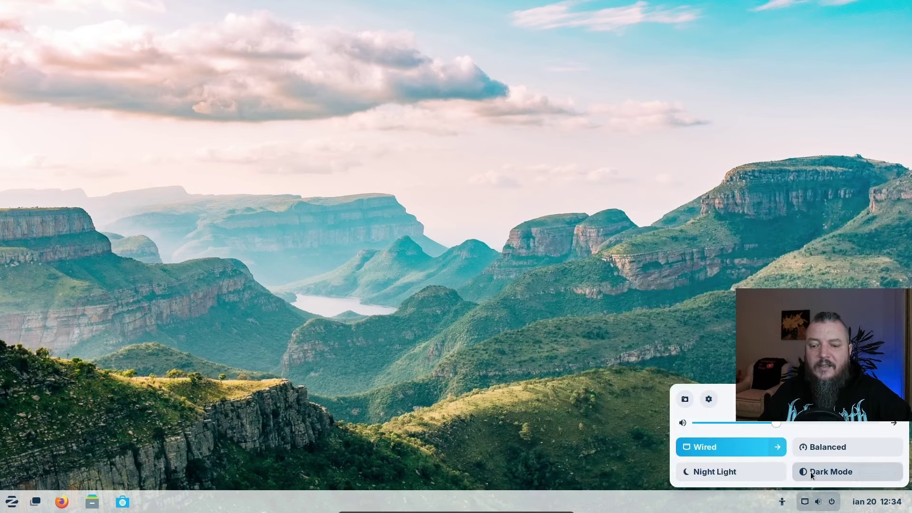
left_click(805, 472)
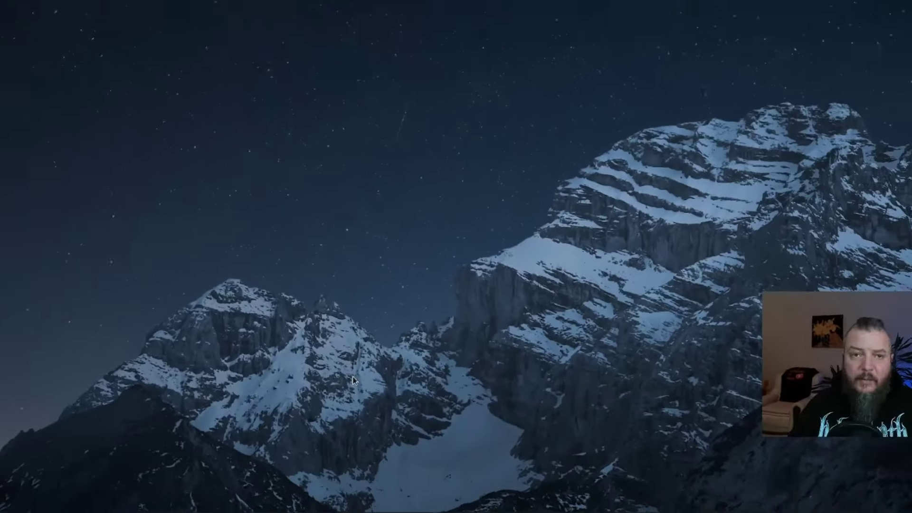
Scroll through the Zorin menu's full alphabetical All Apps list, then return to categories
left_click(12, 501)
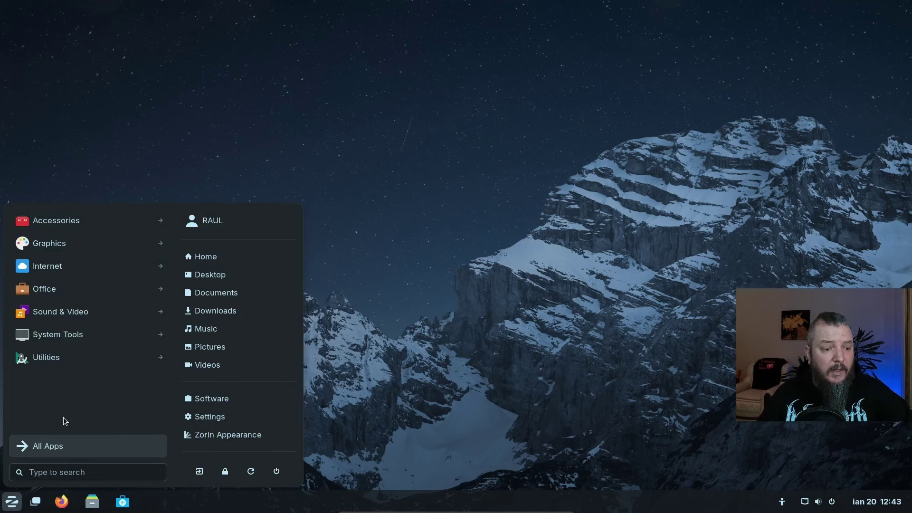
left_click(56, 452)
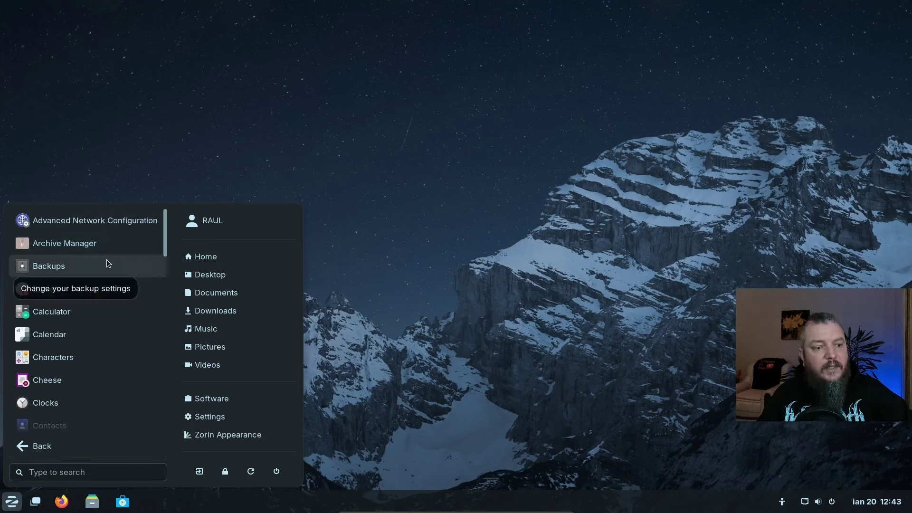
scroll(107, 259, "down", 5)
scroll(104, 263, "down", 4)
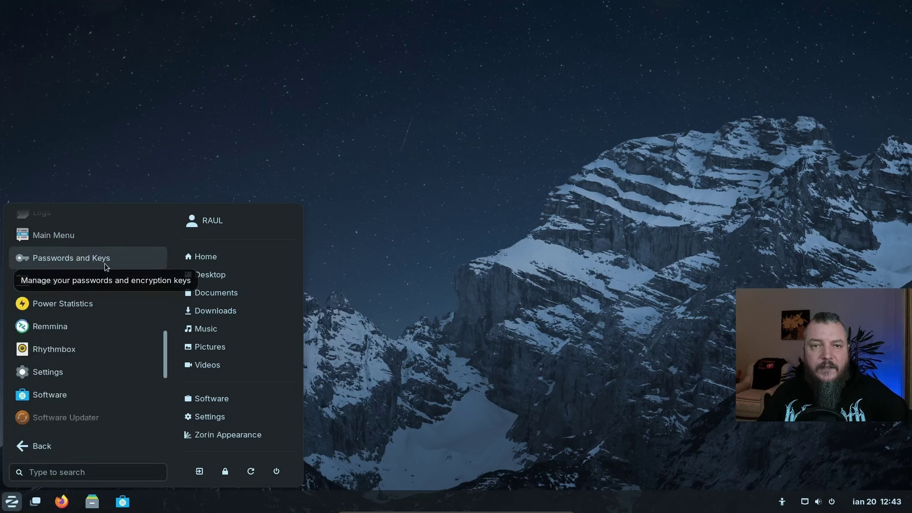
scroll(95, 304, "down", 3)
scroll(90, 318, "up", 12)
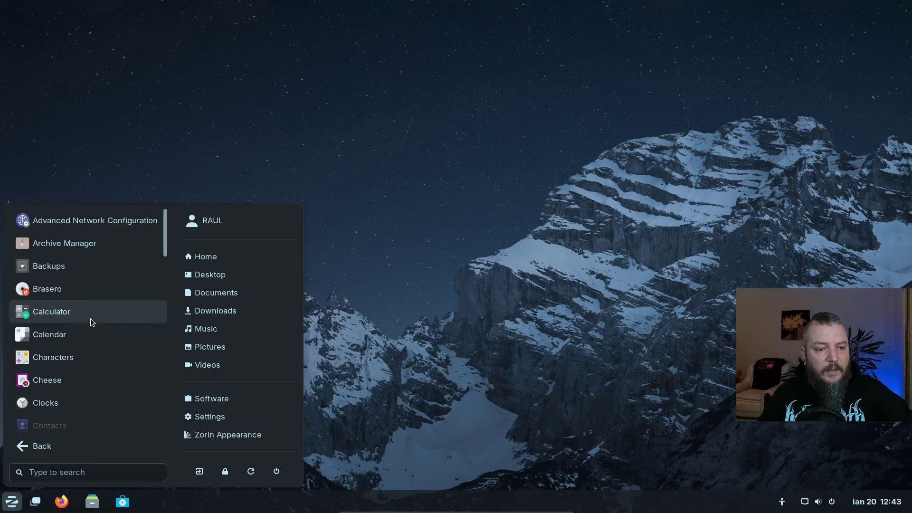
left_click(29, 449)
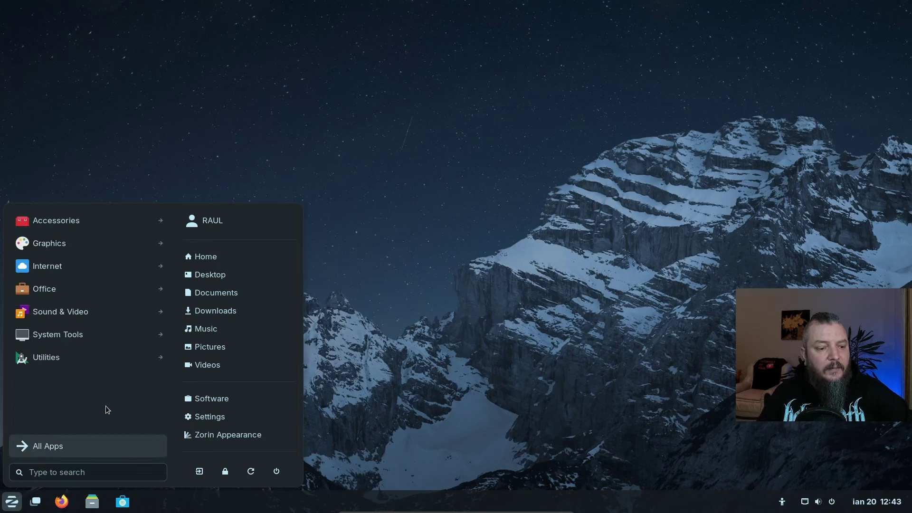
Search the menu for 'tutoriale', then type 9+4 to see the Calculator result 13
left_click(43, 467)
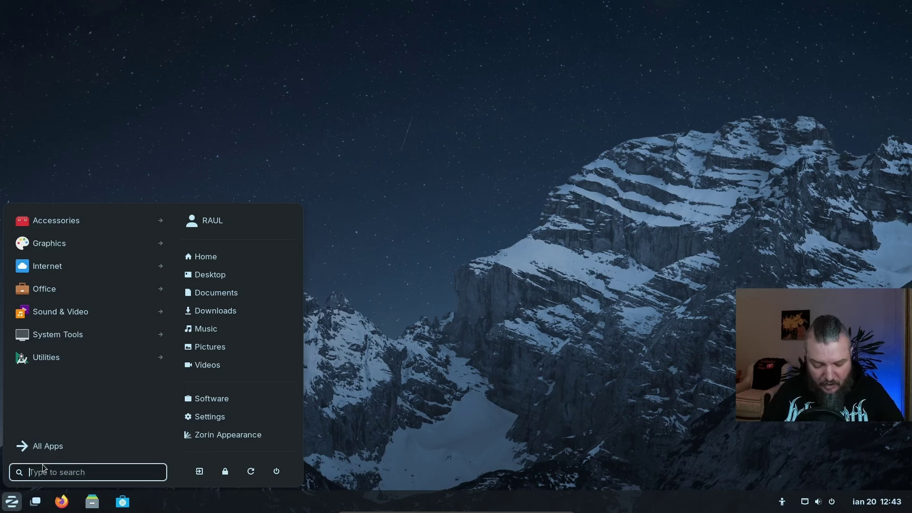
type("tu")
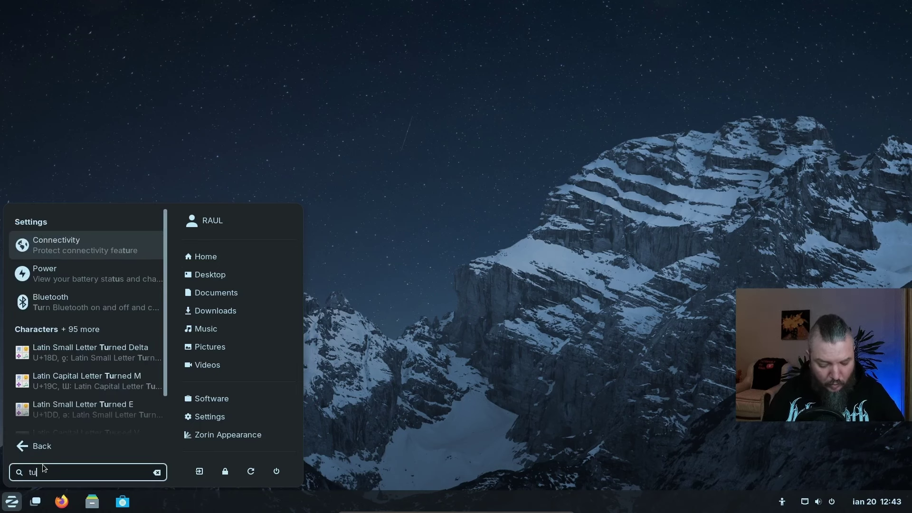
type("toriale")
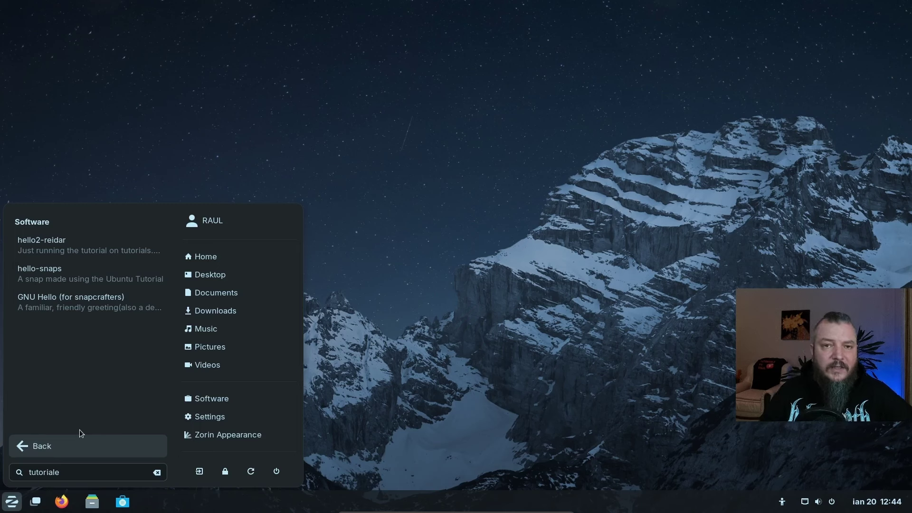
left_click(35, 450)
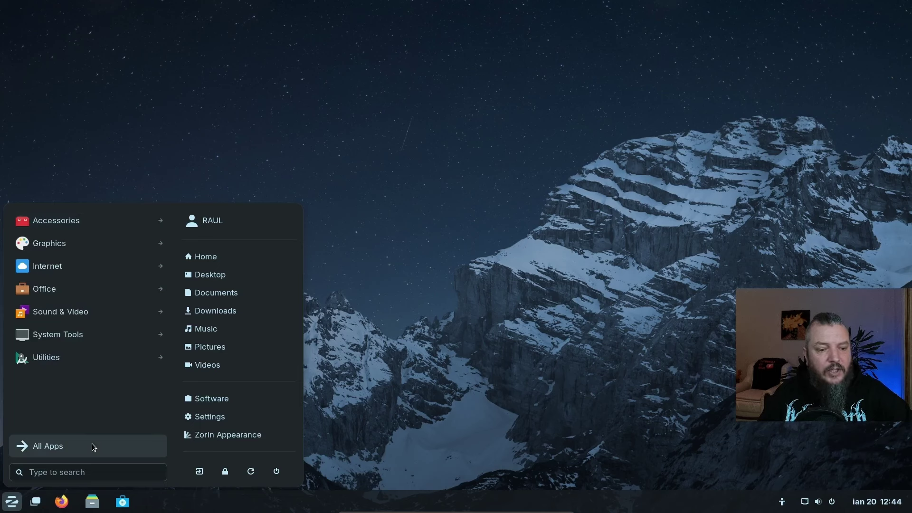
left_click(45, 471)
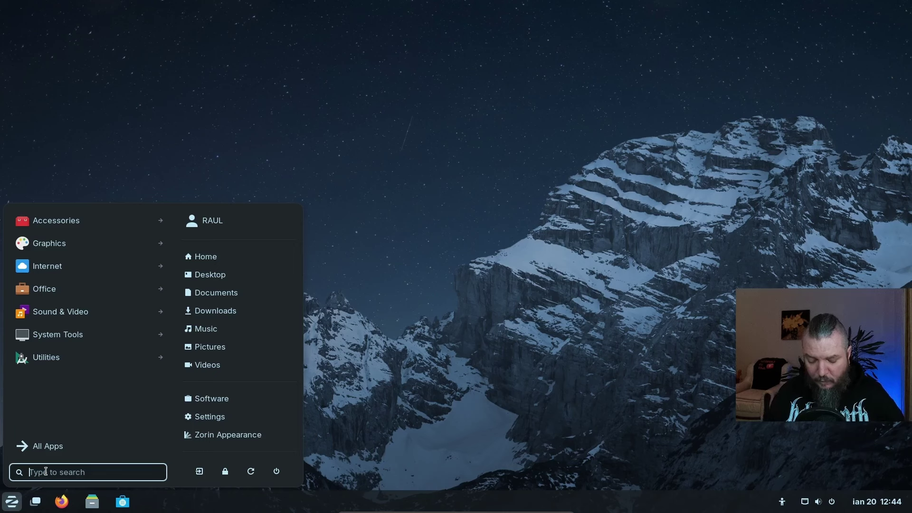
type("9+4")
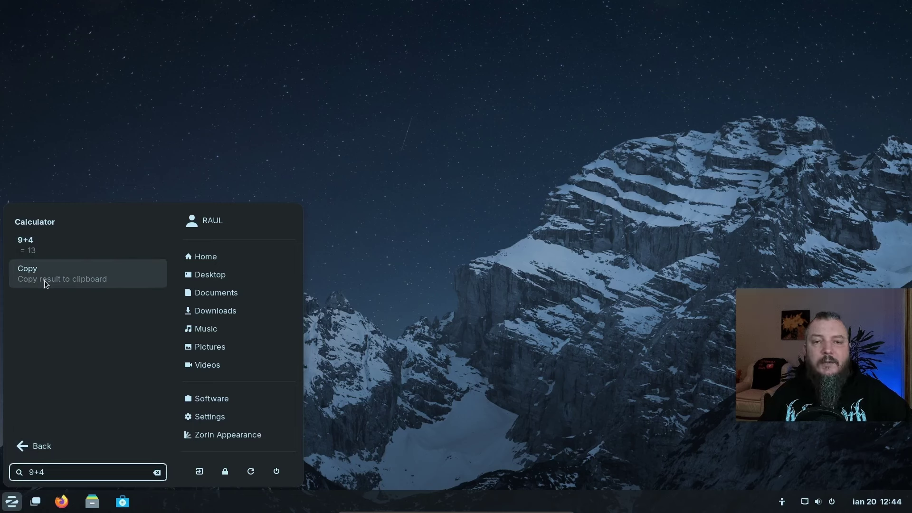
left_click(19, 451)
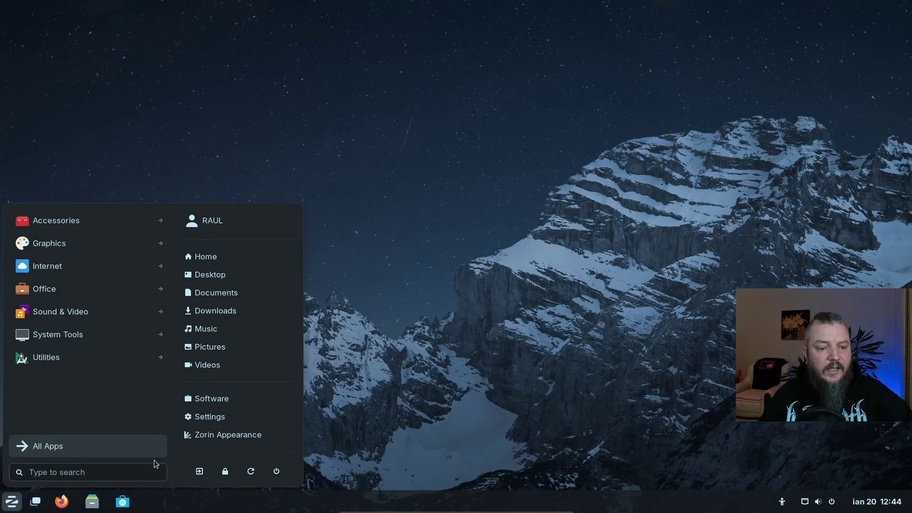
On the Settings Search page, toggle Contacts, then switch search results off entirely
left_click(207, 418)
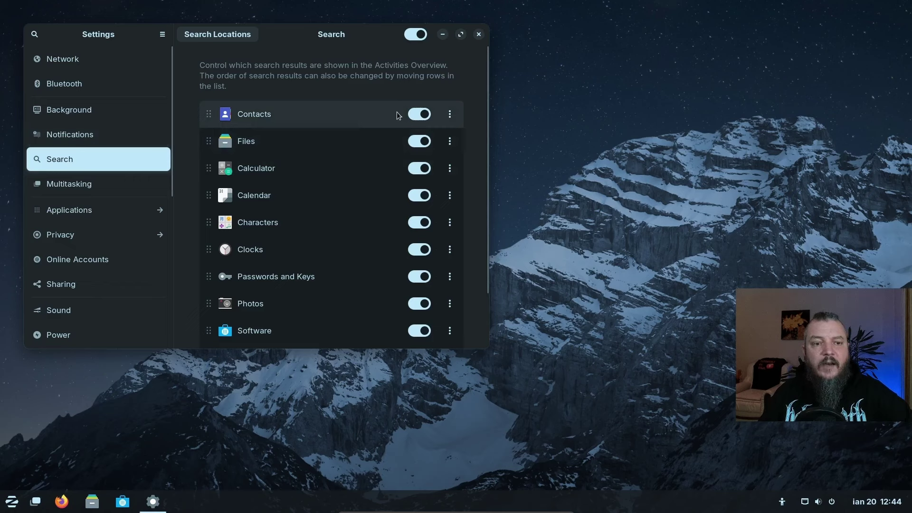
left_click(430, 117)
scroll(326, 245, "down", 3)
scroll(323, 248, "up", 3)
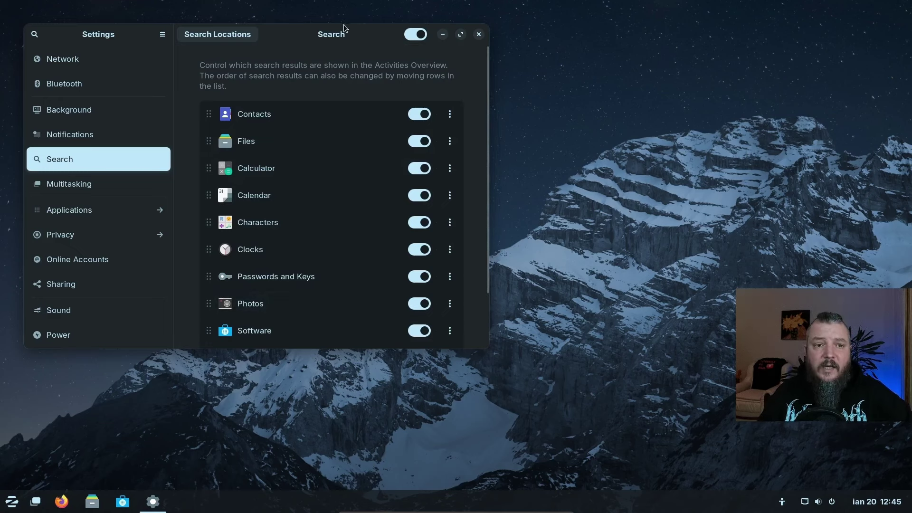
left_click(413, 37)
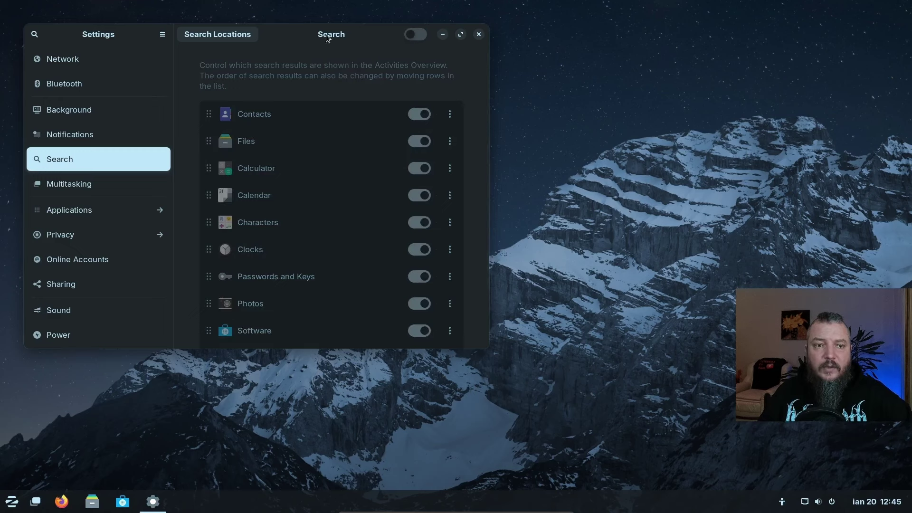
Confirm a 'tutoriale' menu search now returns nothing, then dismiss the menu
left_click(10, 502)
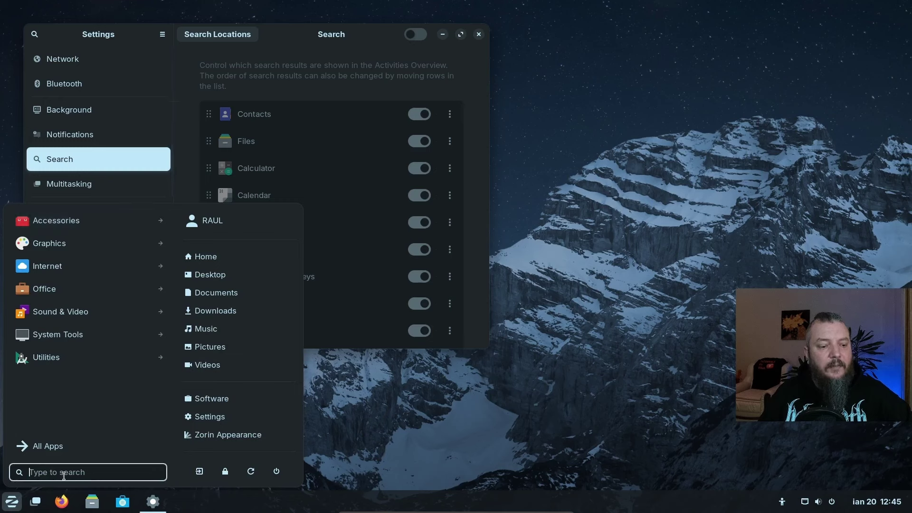
type("tu")
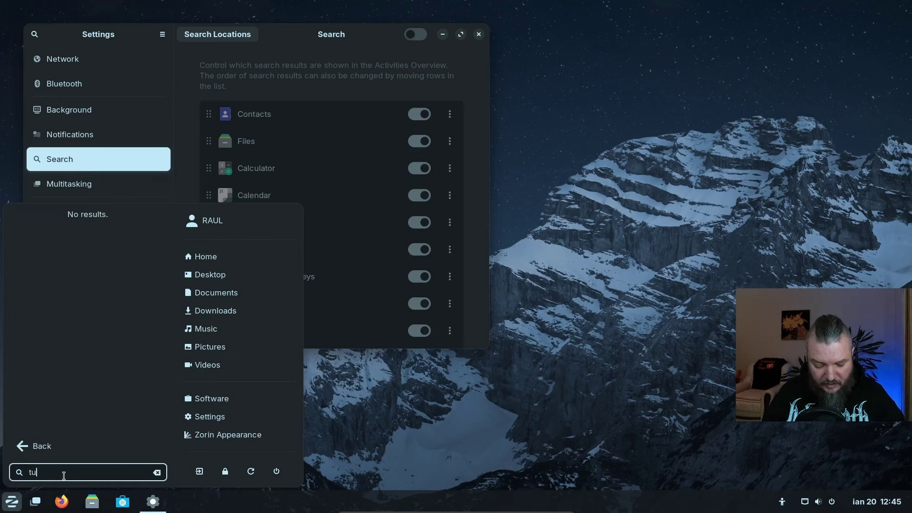
type("toriale")
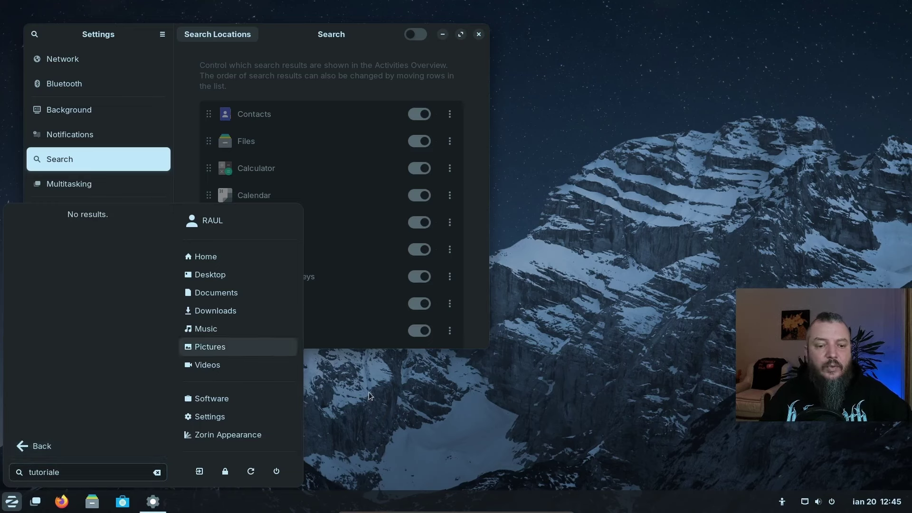
left_click(437, 227)
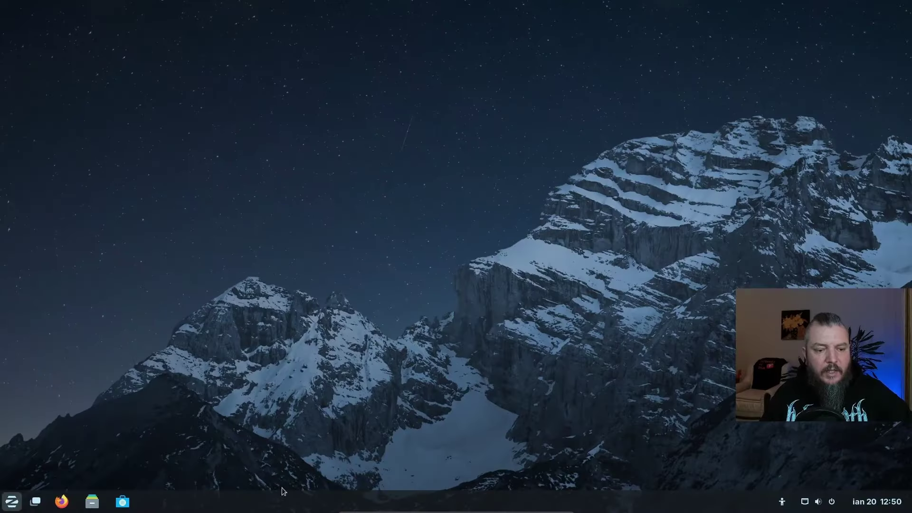
Launch Zorin Appearance, try the second layout, then preview the first layout's menu
left_click(12, 502)
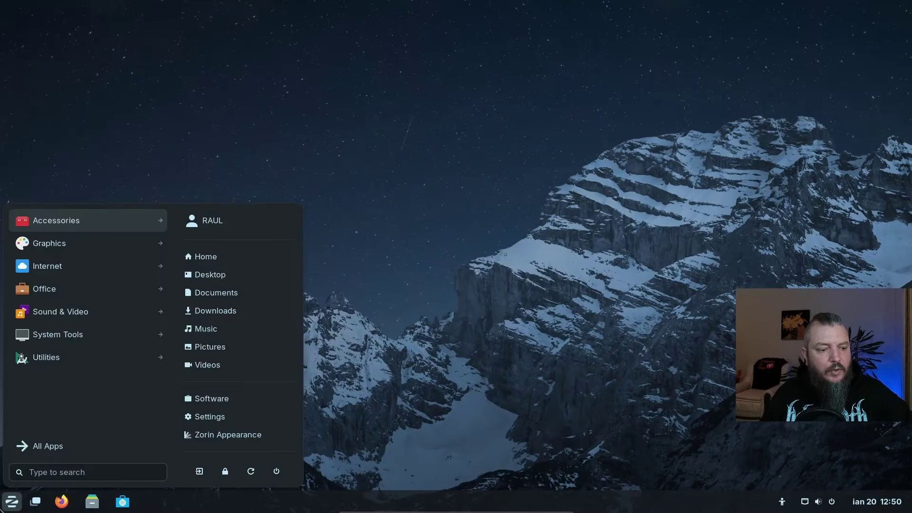
left_click(210, 434)
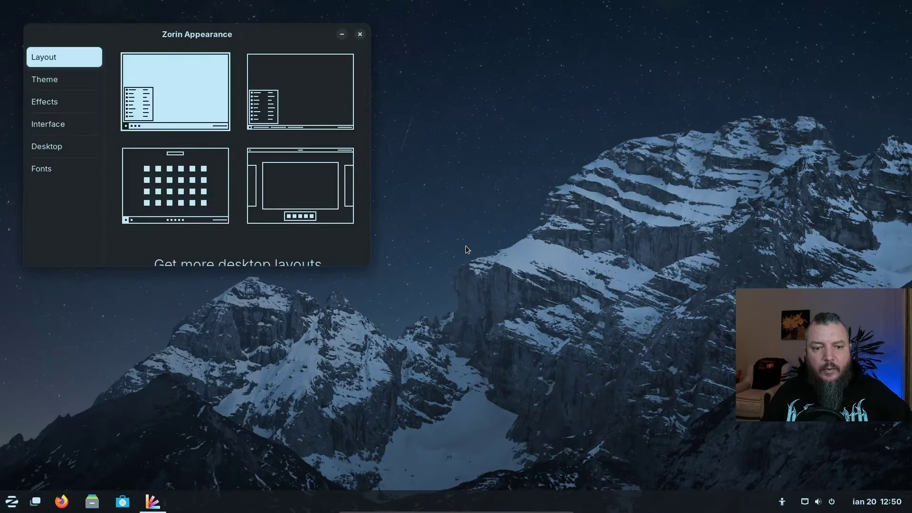
left_click_drag(145, 40, 350, 63)
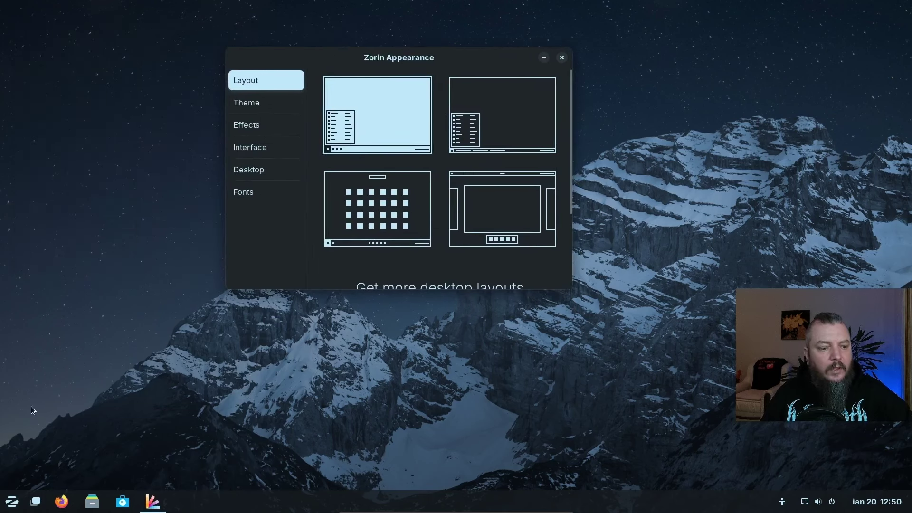
left_click(494, 125)
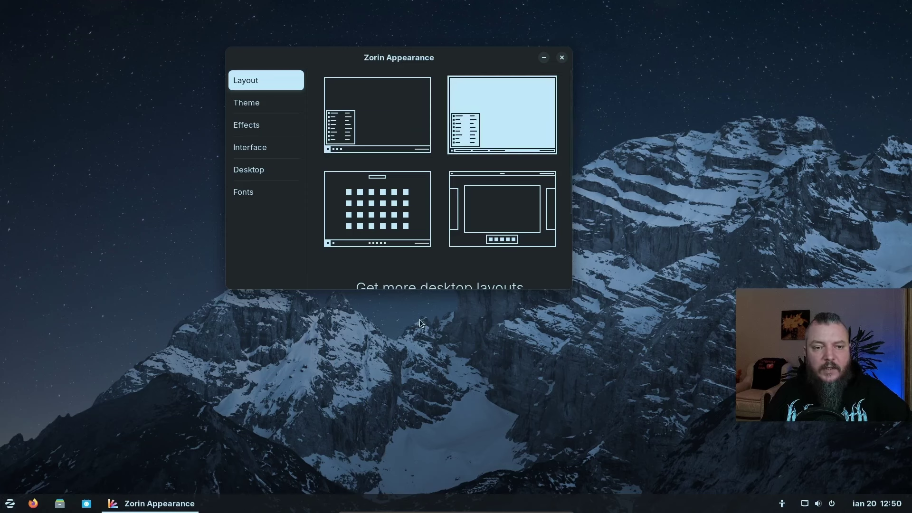
left_click(354, 132)
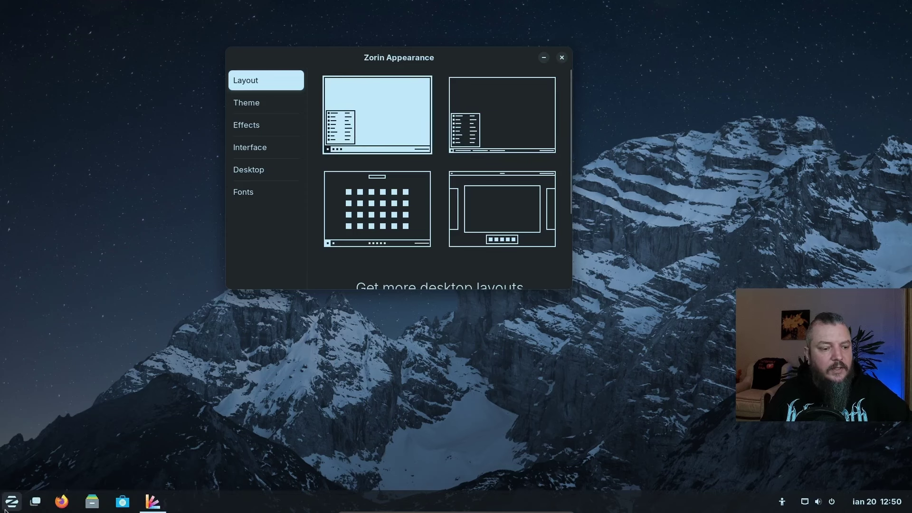
left_click(10, 500)
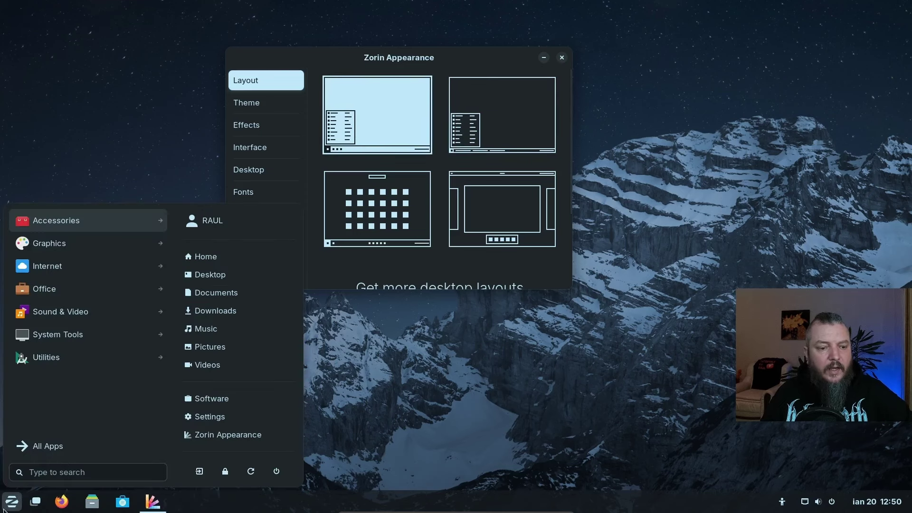
left_click(453, 75)
Try the second layout's menu and the third layout's app grid
left_click(471, 114)
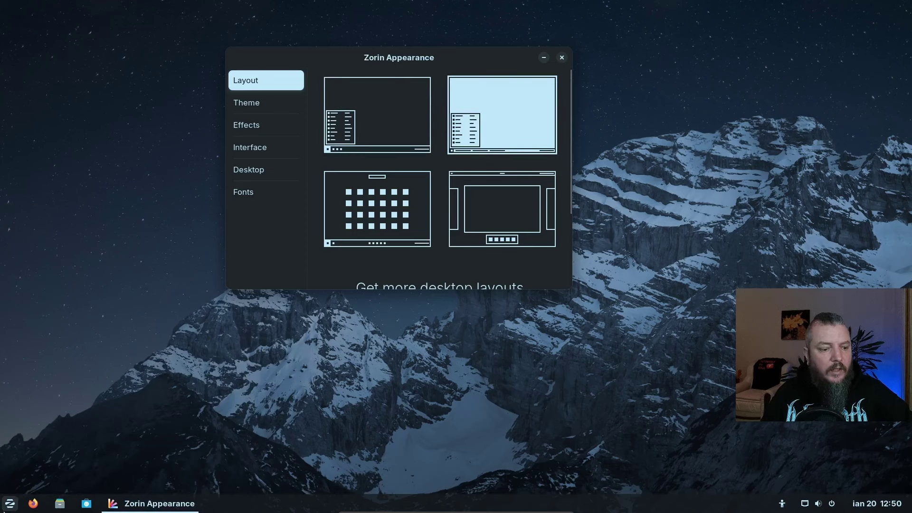
left_click(10, 504)
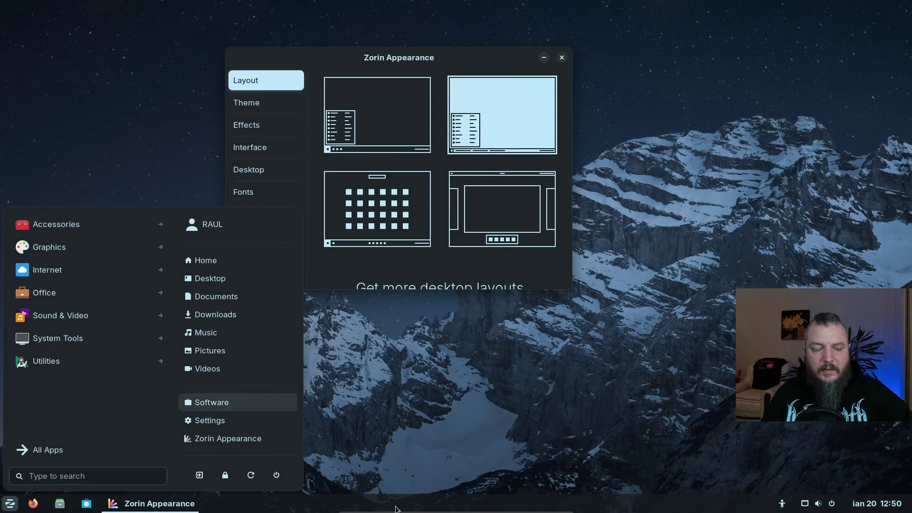
left_click(444, 364)
left_click(394, 205)
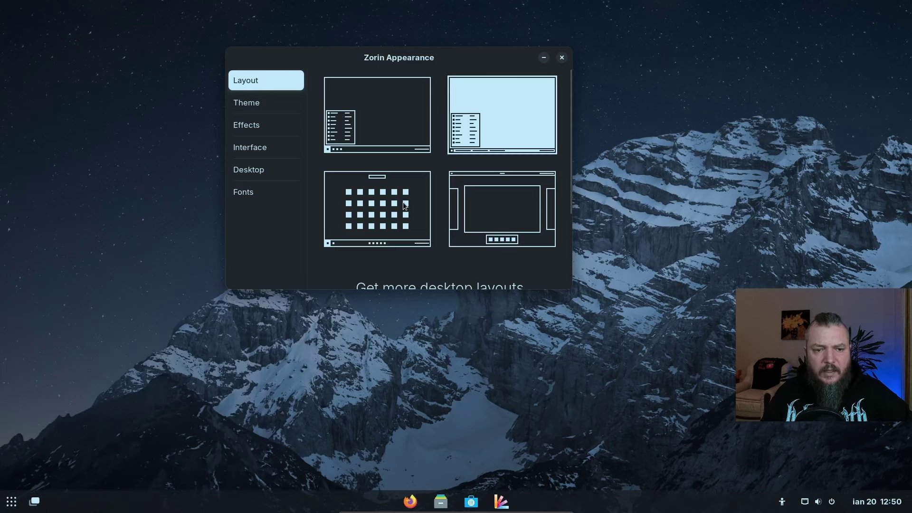
left_click(11, 502)
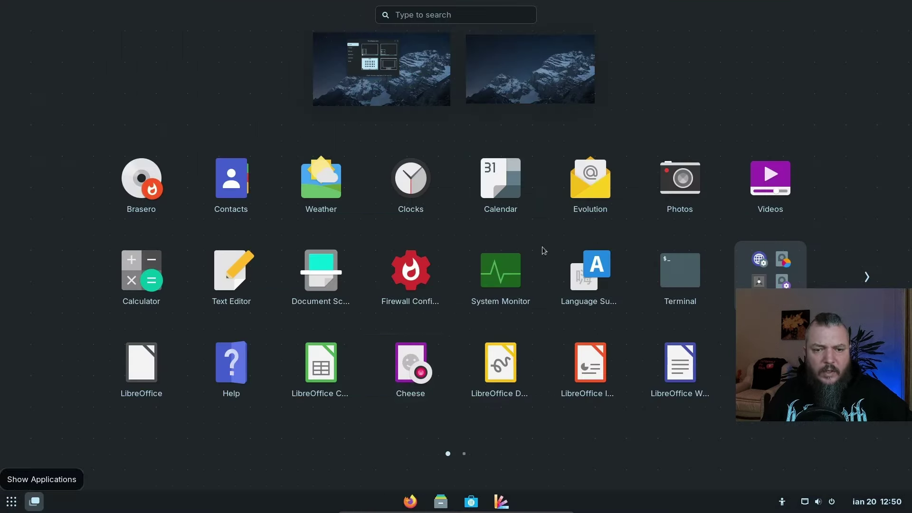
left_click(400, 104)
Try the fourth top-bar layout's Activities overview, then restore the first bottom-taskbar layout
left_click(505, 204)
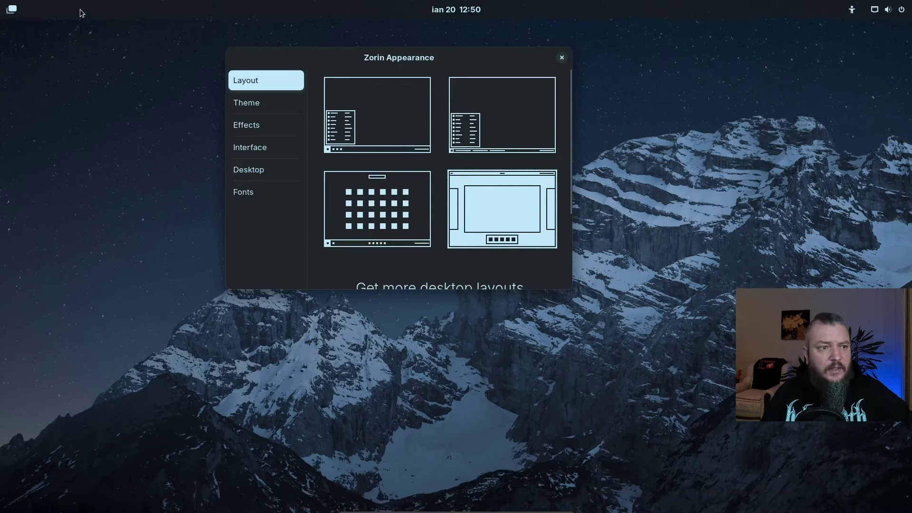
left_click(11, 10)
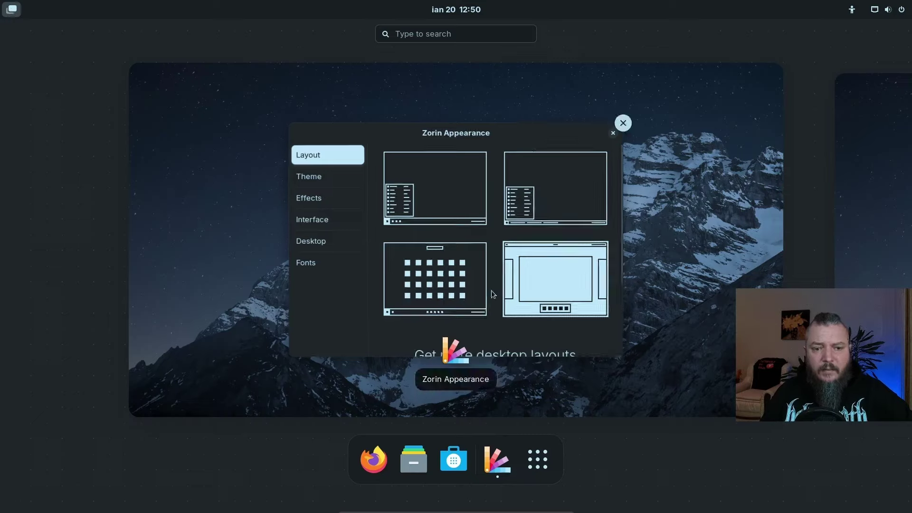
left_click(449, 196)
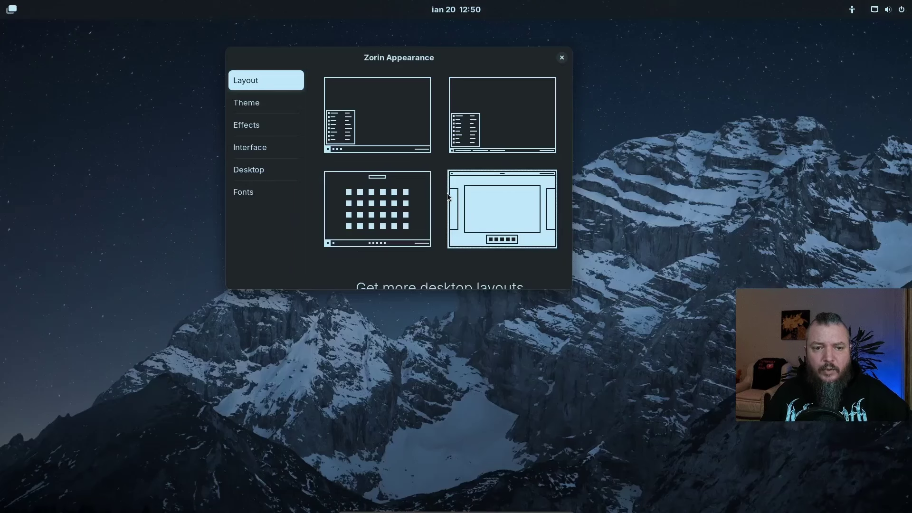
left_click(387, 128)
scroll(432, 229, "down", 4)
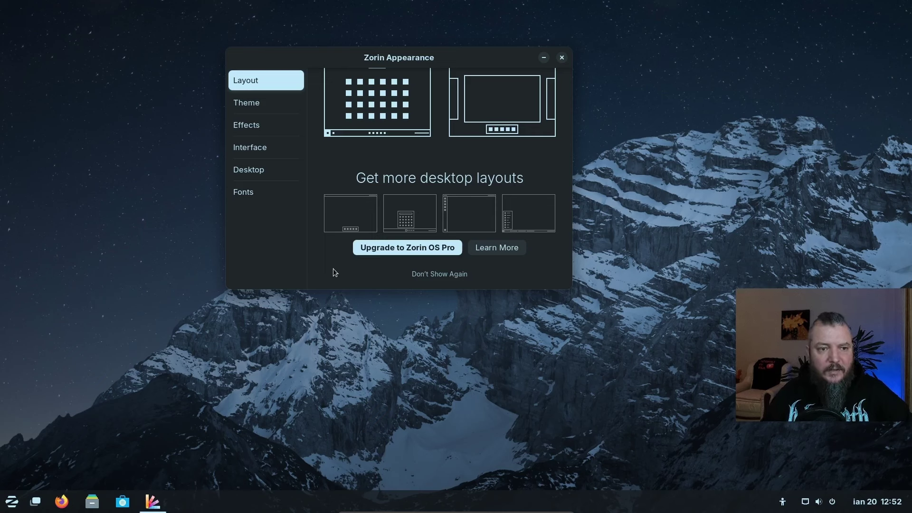
View the Theme page's accent colours and backgrounds, then the Effects page
left_click(257, 106)
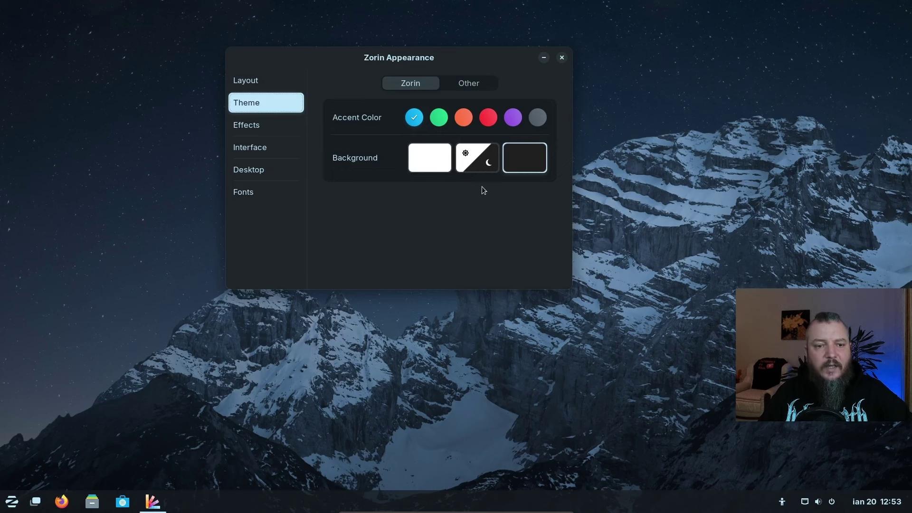
left_click(247, 125)
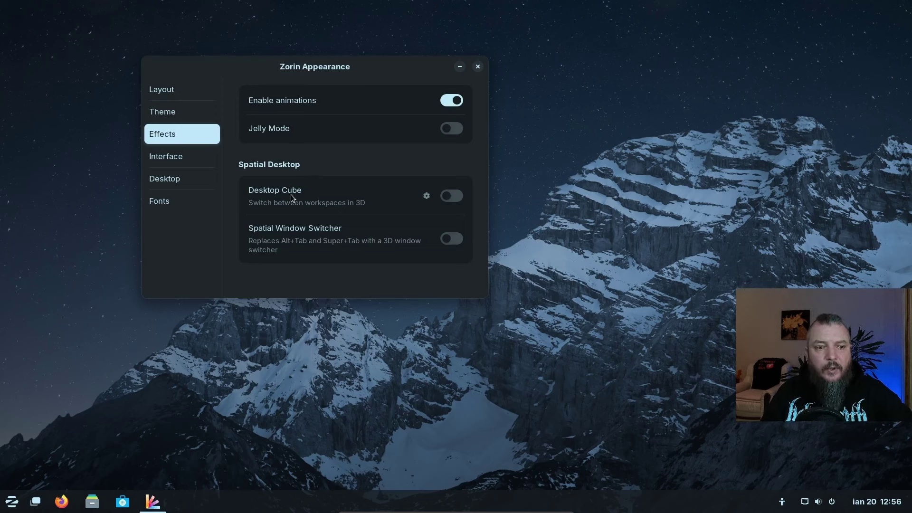
Switch on the Desktop Cube and Spatial Window Switcher toggles
left_click(369, 198)
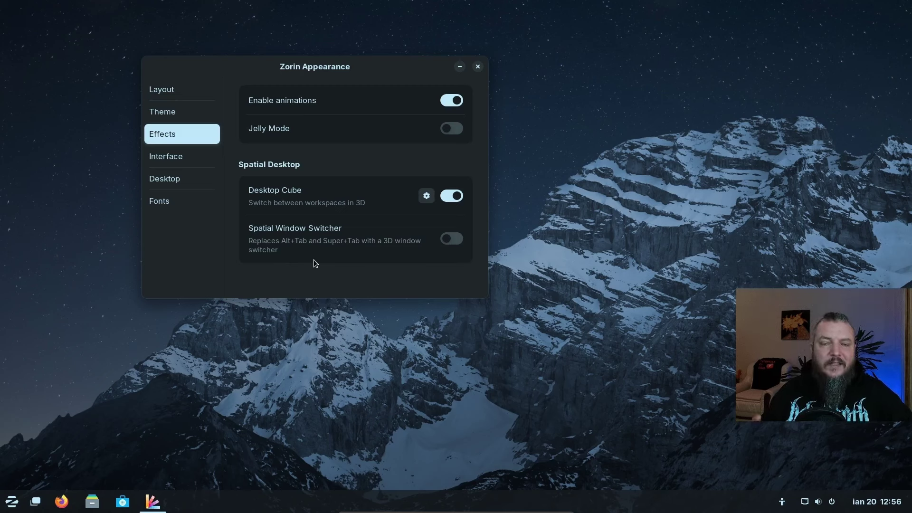
left_click(452, 239)
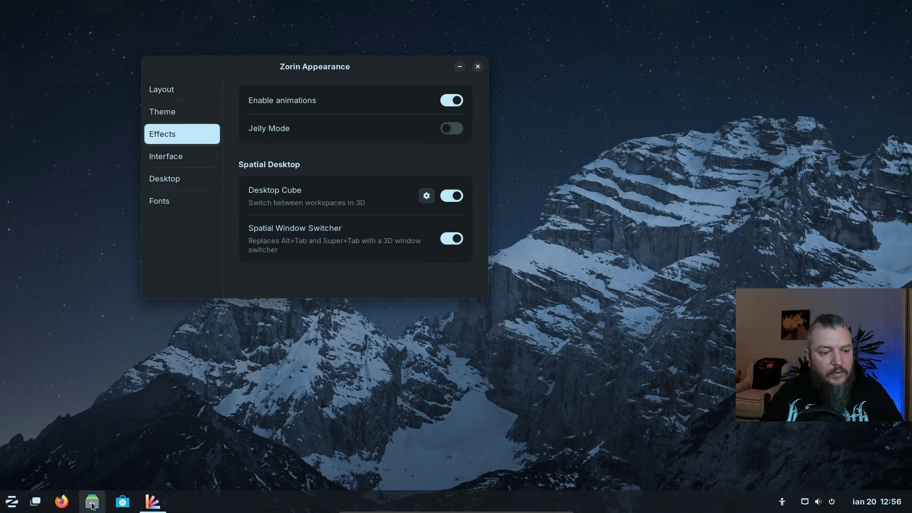
Launch Files and arrange it beside the Zorin Appearance window
left_click(380, 381)
key("super+e")
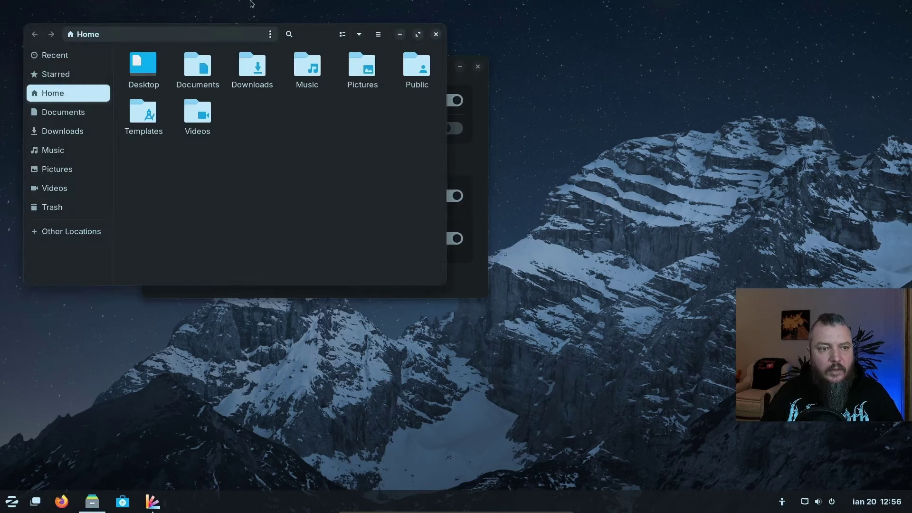
left_click_drag(399, 63, 334, 49)
left_click_drag(542, 152, 559, 145)
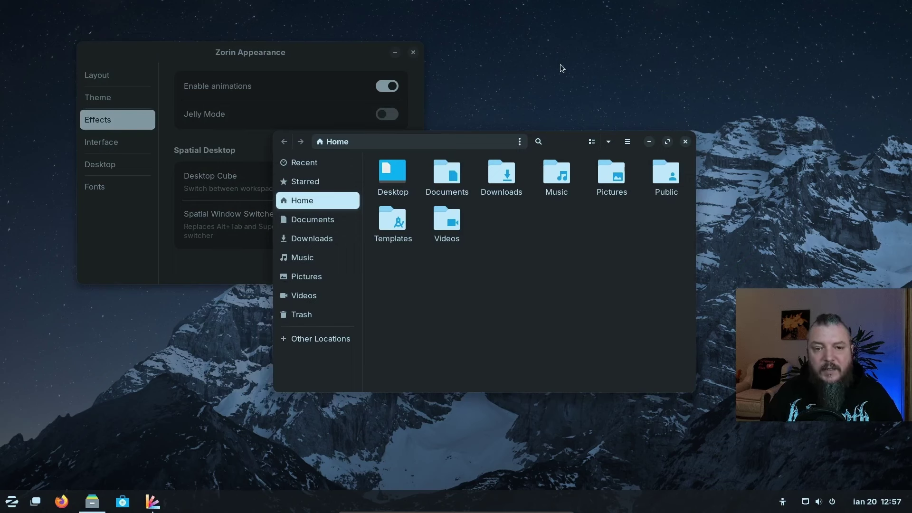
Rotate the desktop cube in Activities and move Files onto the next workspace
key("super")
left_click_drag(756, 75, 358, 267)
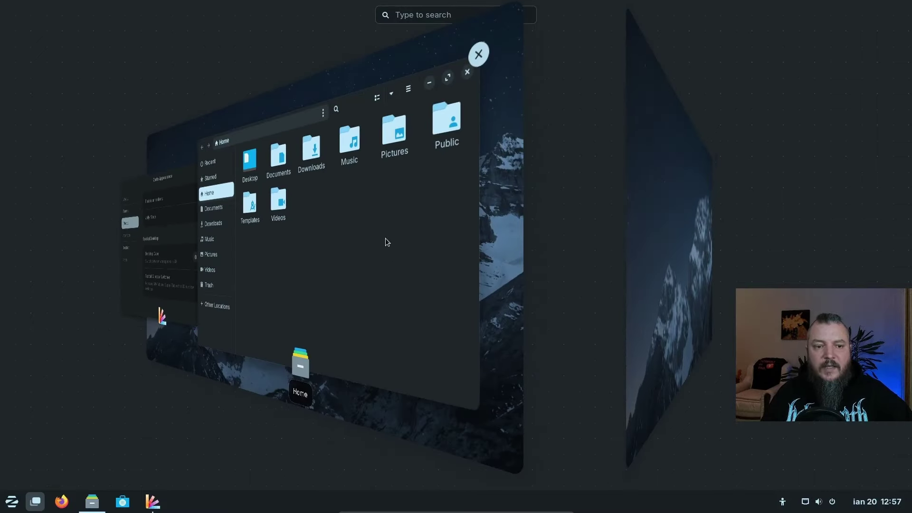
left_click_drag(318, 244, 653, 272)
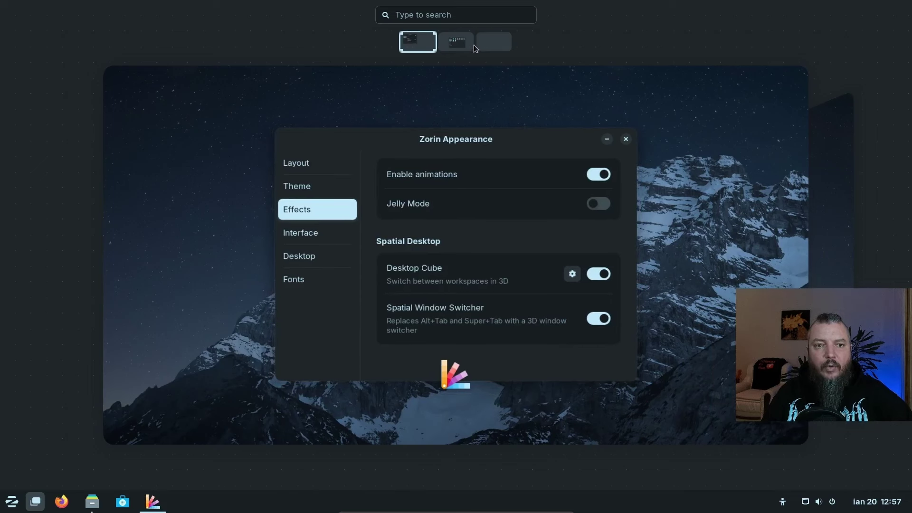
mouse_move(355, 194)
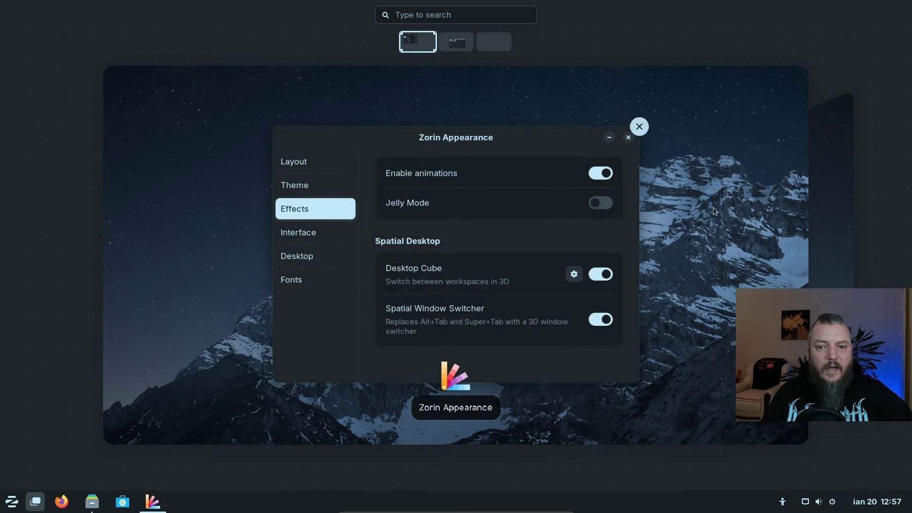
left_click_drag(544, 163, 428, 183)
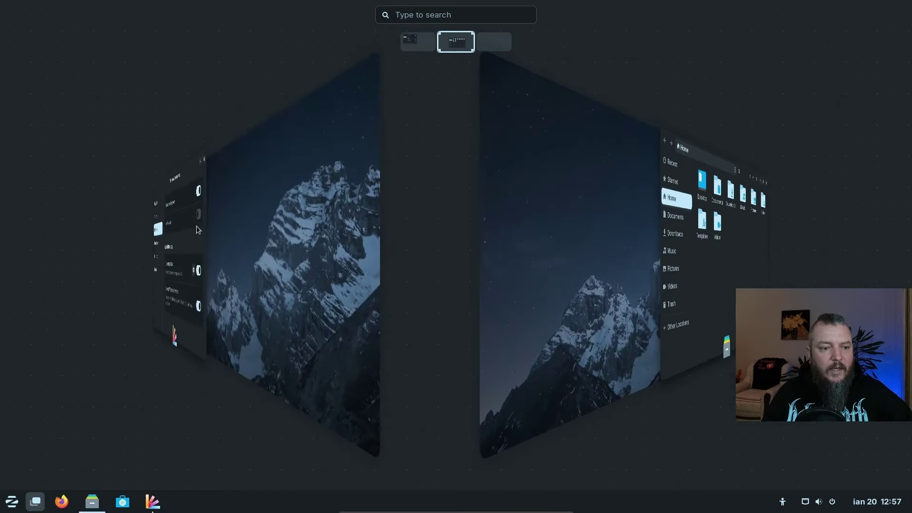
left_click_drag(587, 247, 560, 263)
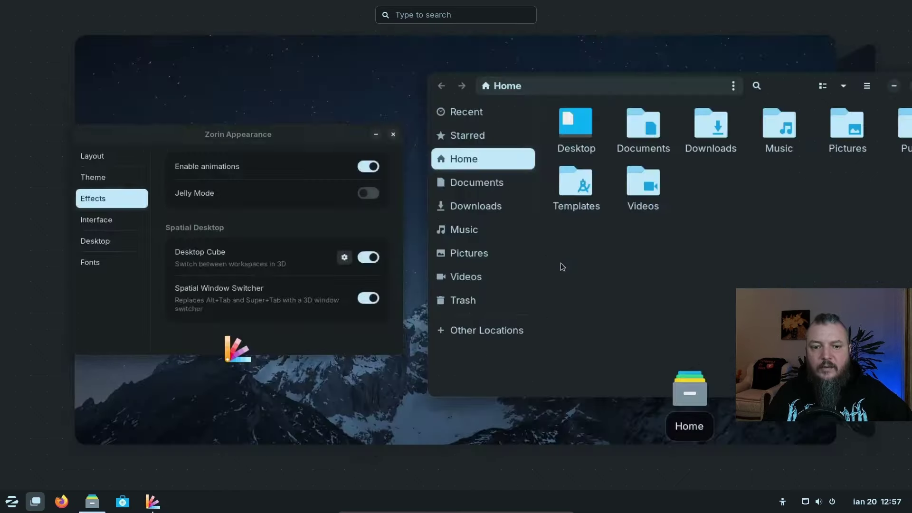
left_click(304, 95)
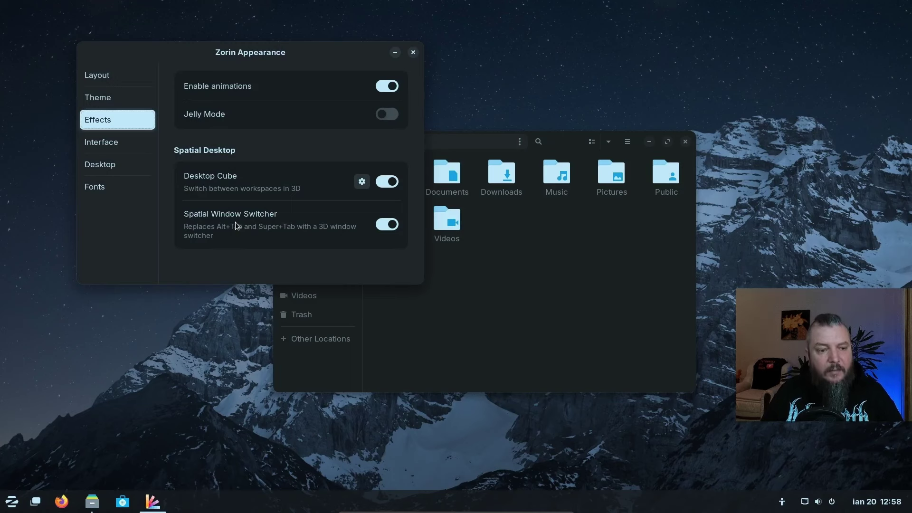
Cycle windows with the 3D Alt+Tab switcher, then turn off both effects in Zorin Appearance
key("alt+Tab")
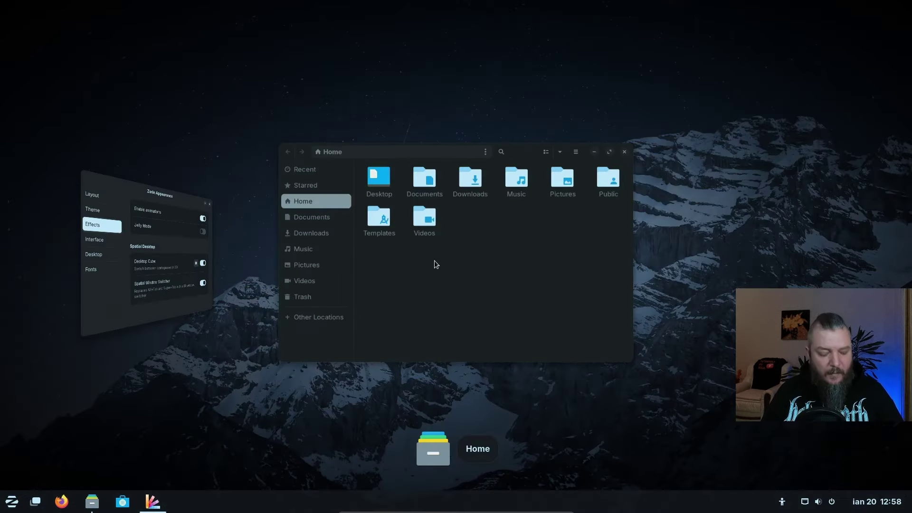
key("alt+Tab")
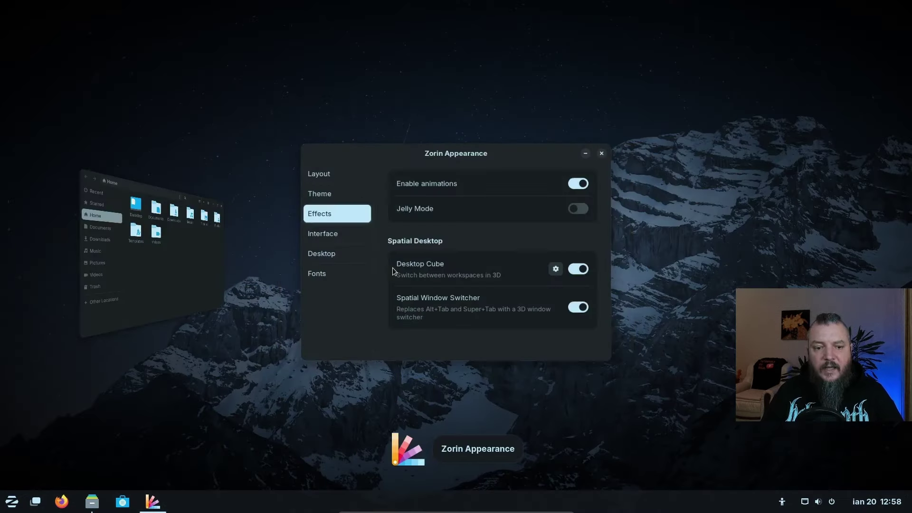
key("alt+Tab")
key("alt+Tab")
key("alt+Tab")
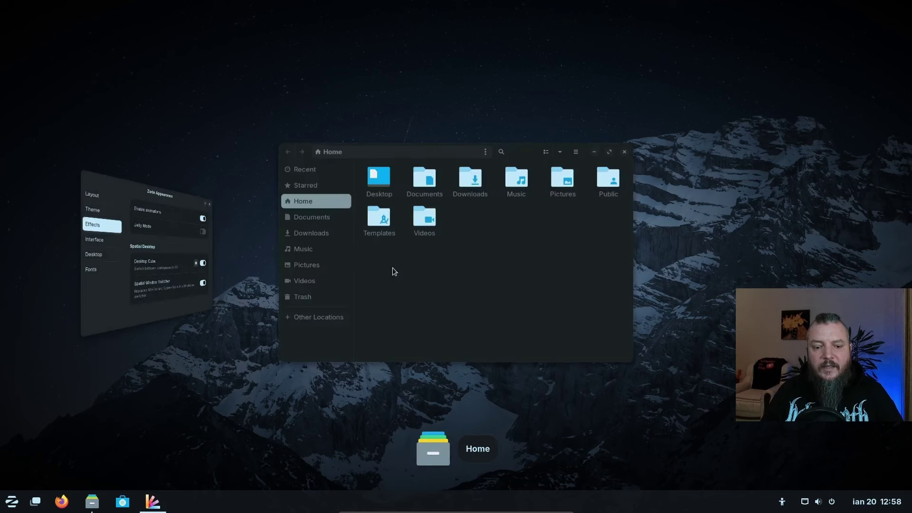
key("alt+Tab")
key("alt+Tab")
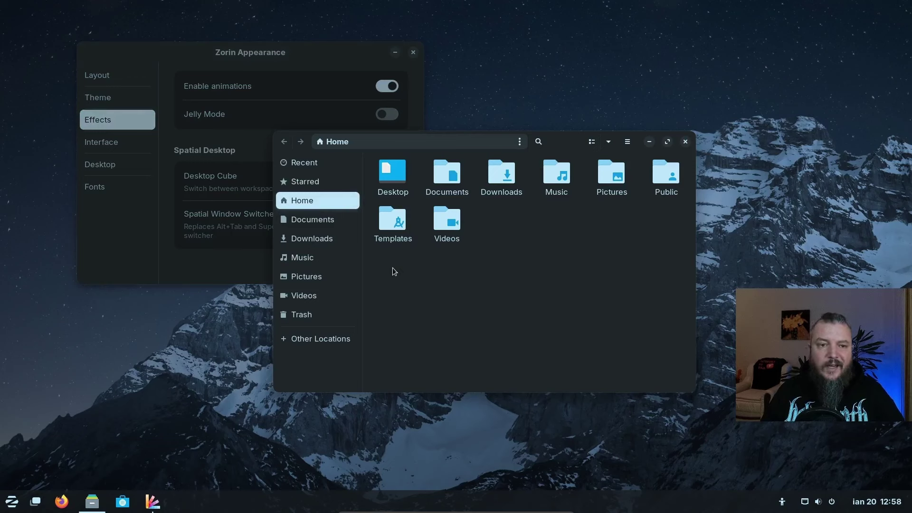
left_click(321, 61)
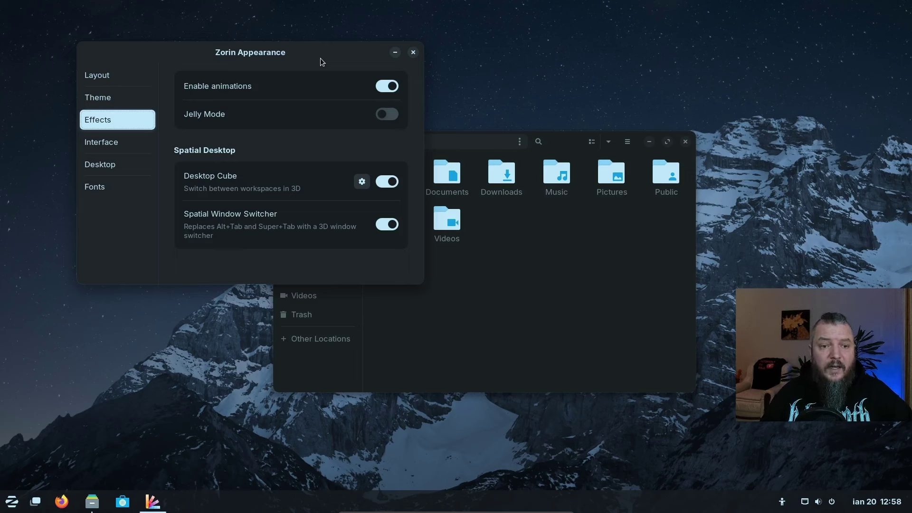
left_click(386, 182)
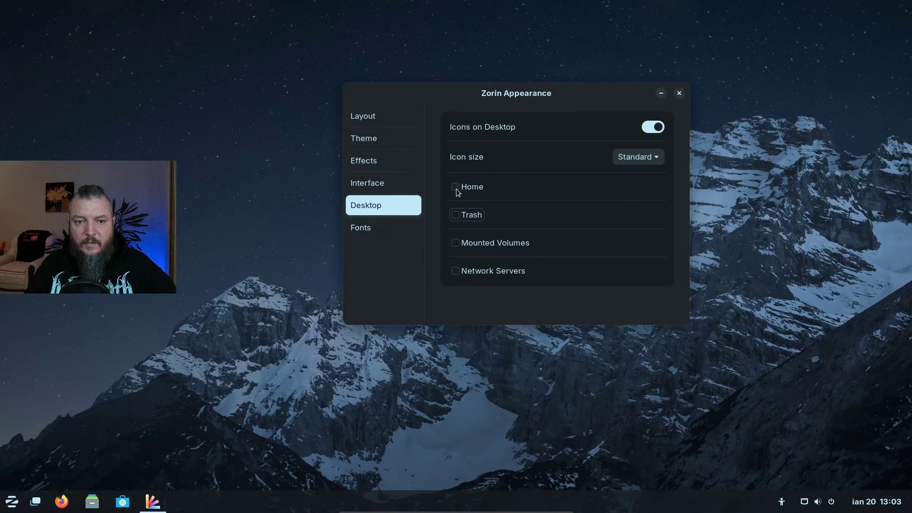
Tick and untick the Home and Trash desktop icons, then close Zorin Appearance
left_click(455, 187)
left_click(454, 214)
left_click(455, 187)
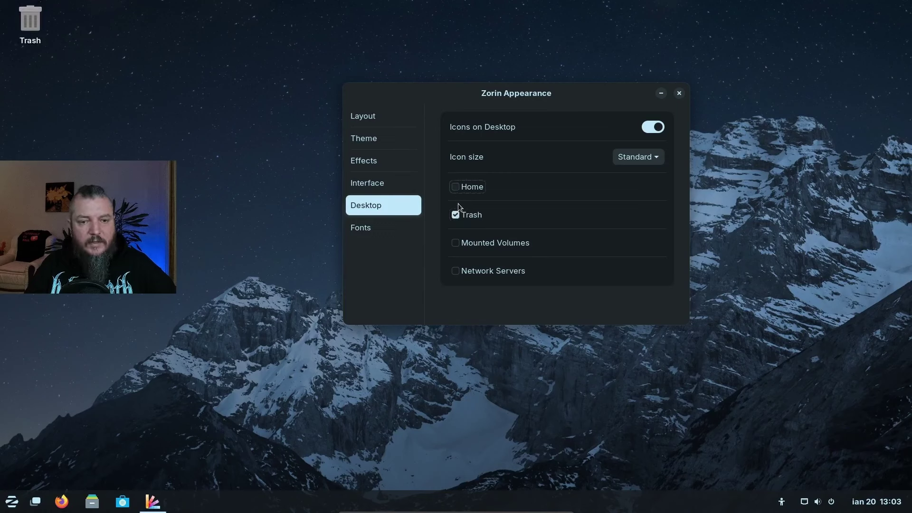
left_click(455, 214)
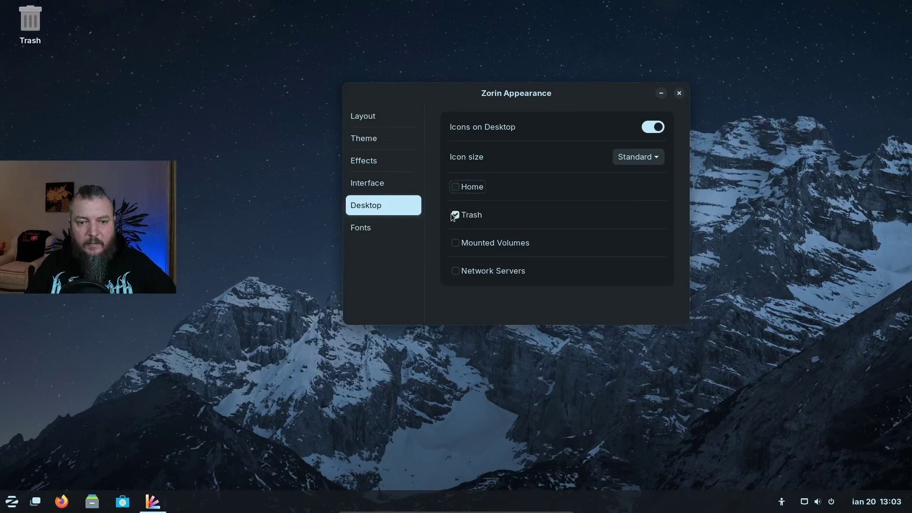
left_click(679, 93)
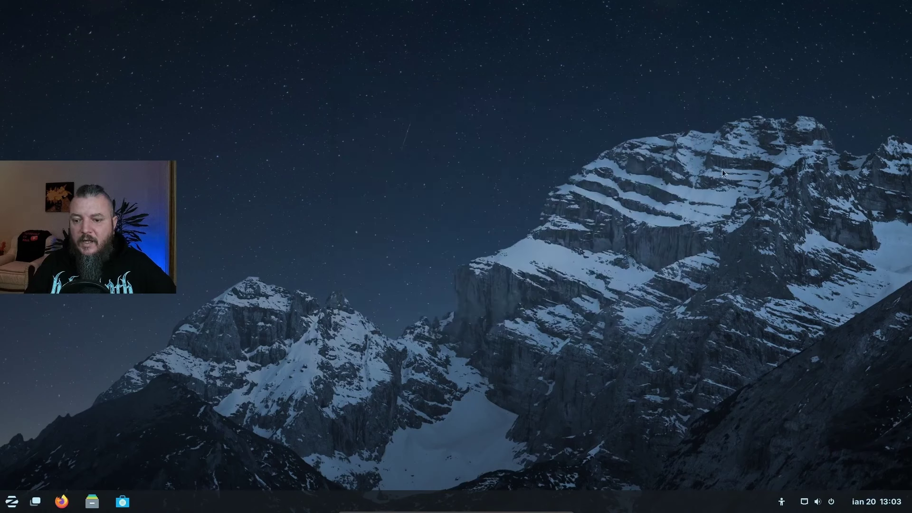
Toggle Dark Mode off and on in quick settings, then start the screenshot tool
left_click(809, 506)
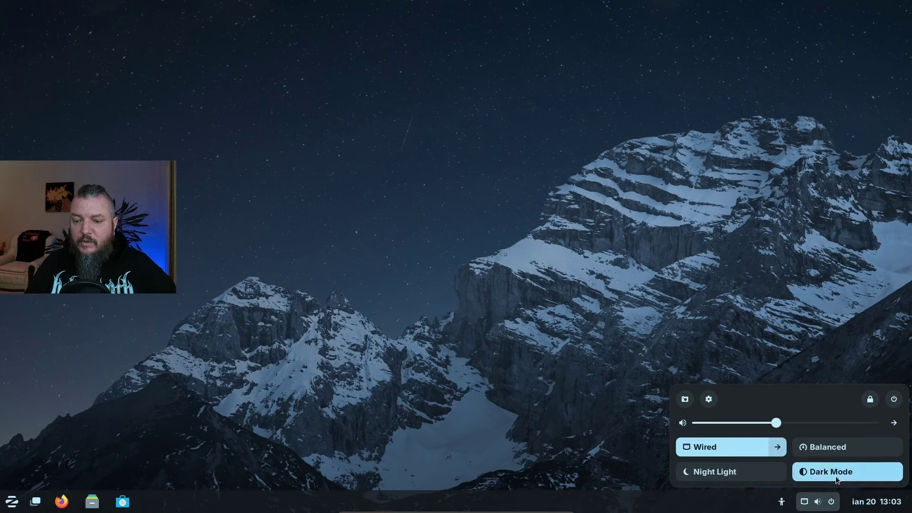
left_click(821, 475)
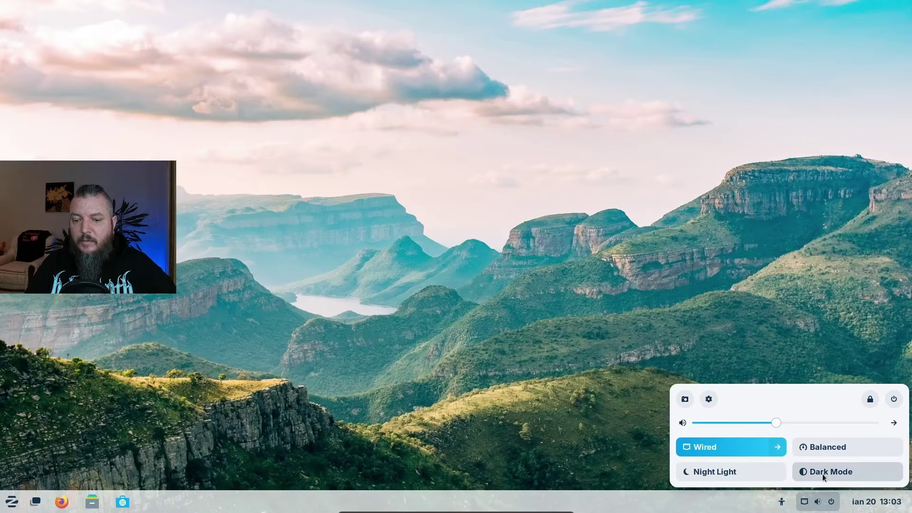
left_click(823, 475)
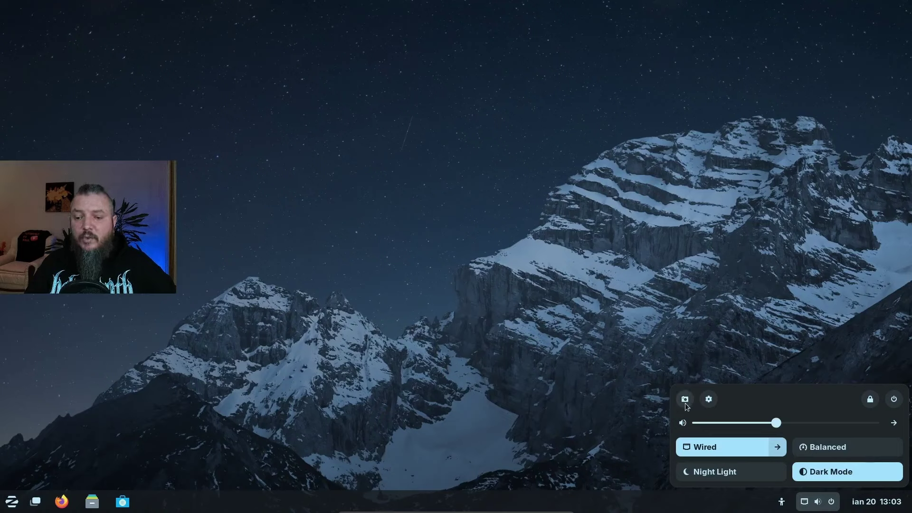
left_click(684, 399)
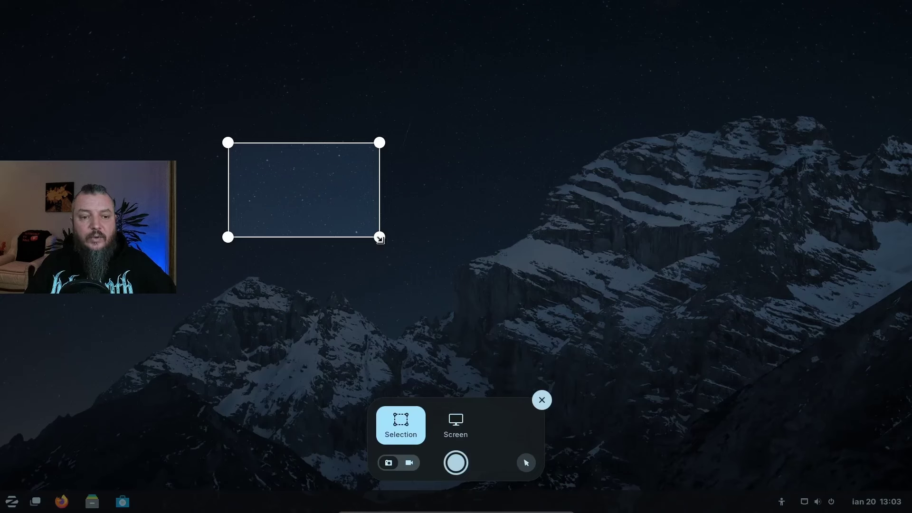
Resize the capture rectangle into a wide strip and move it over the upper sky
left_click_drag(380, 239, 677, 301)
left_click_drag(229, 143, 266, 161)
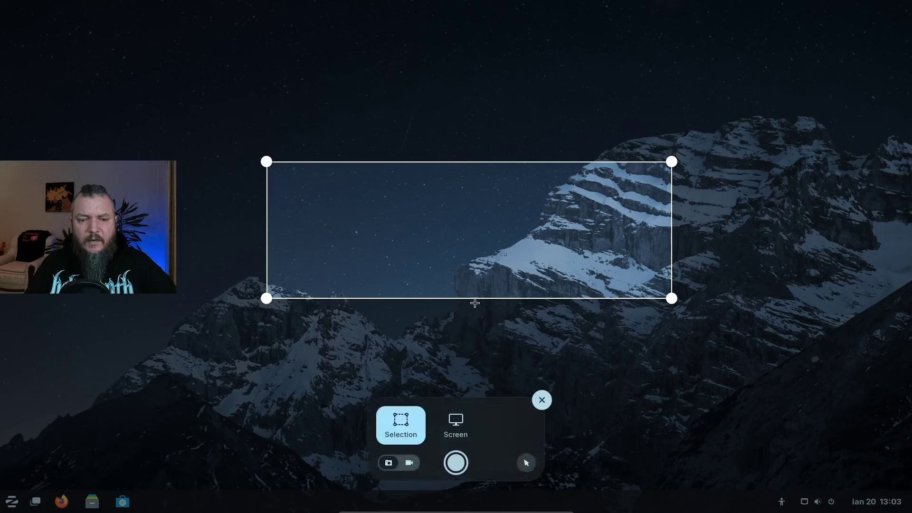
left_click_drag(266, 161, 306, 200)
left_click_drag(540, 293, 454, 258)
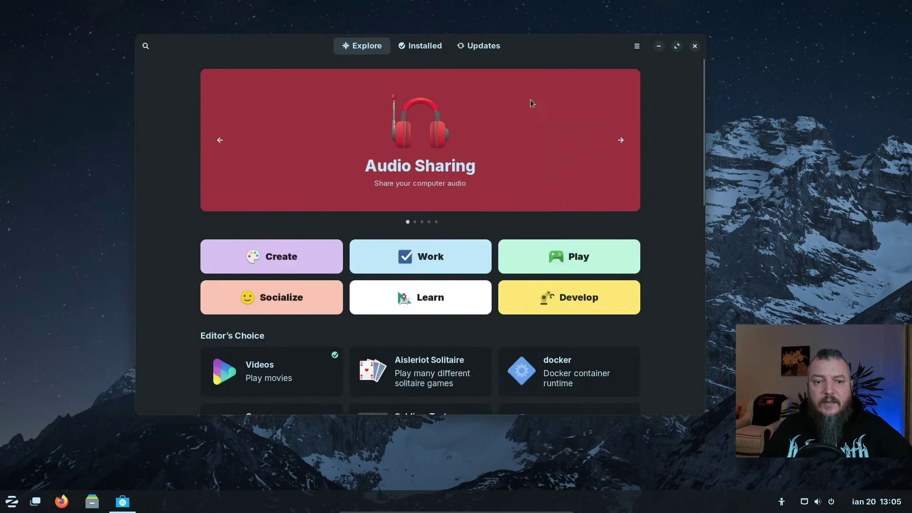
Scroll the Software Explore page down to Editor's Choice and back up
scroll(489, 295, "down", 6)
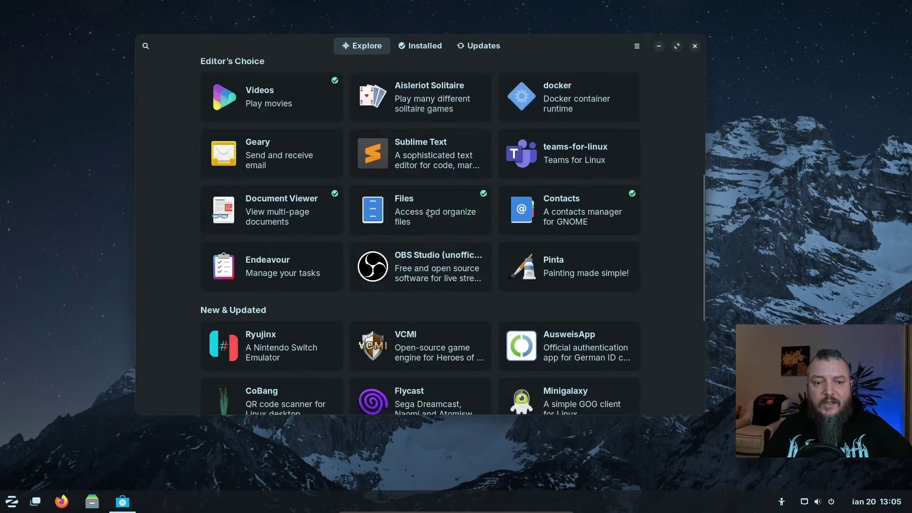
scroll(415, 303, "up", 4)
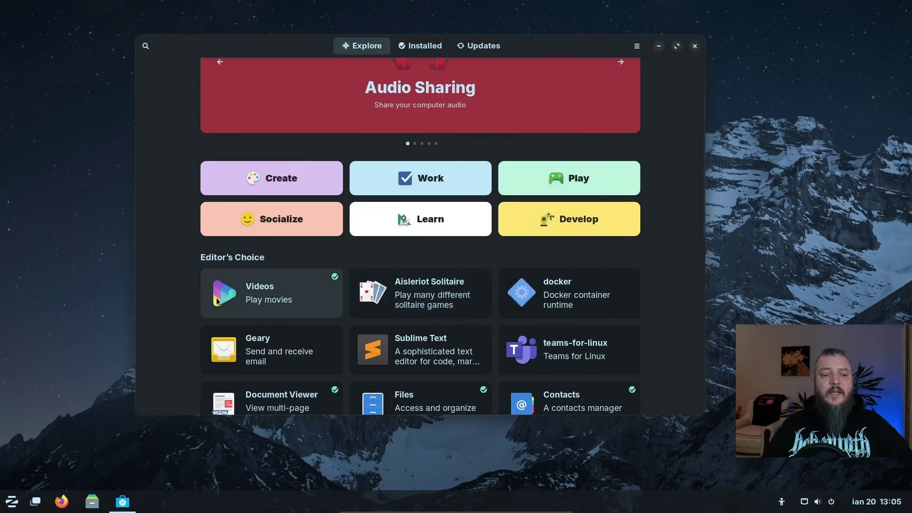
Scroll through Software's Installed apps list, then close GNOME Software to return to the desktop
left_click(422, 47)
scroll(387, 168, "down", 6)
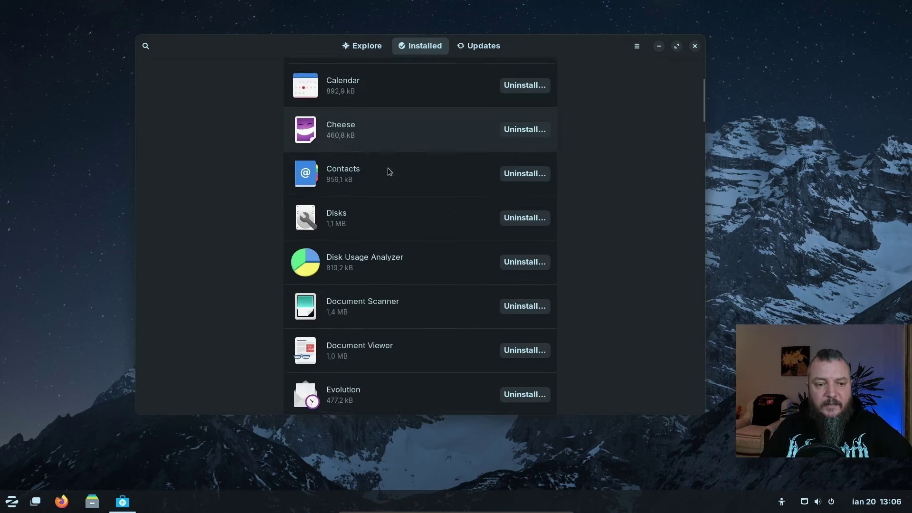
scroll(388, 173, "up", 6)
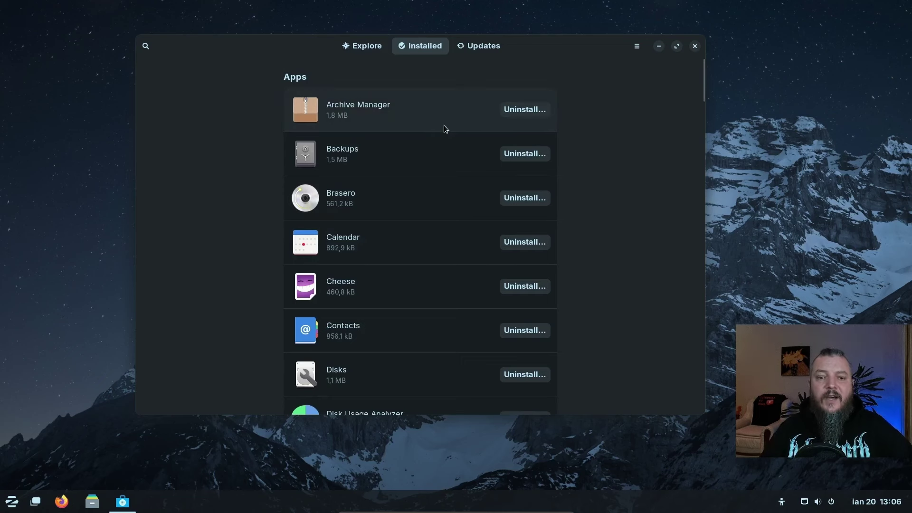
scroll(443, 126, "down", 5)
scroll(432, 153, "down", 10)
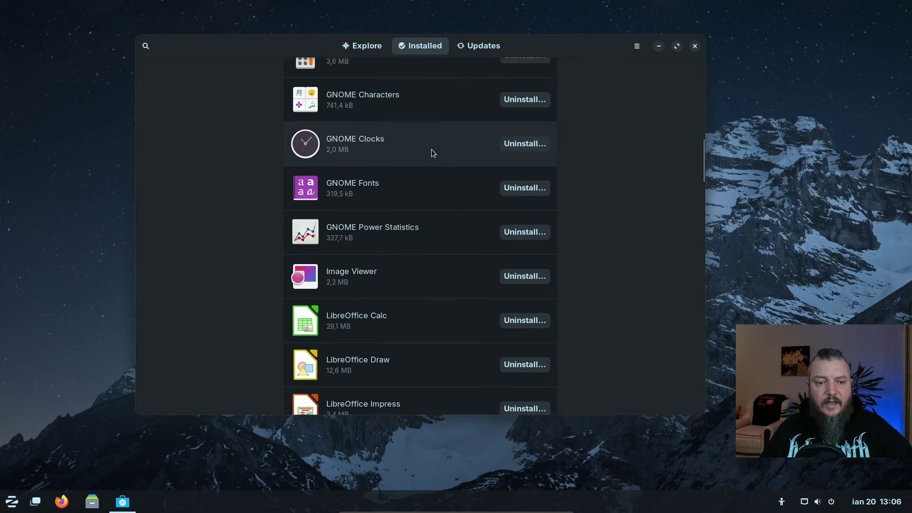
scroll(432, 152, "up", 5)
scroll(432, 152, "up", 10)
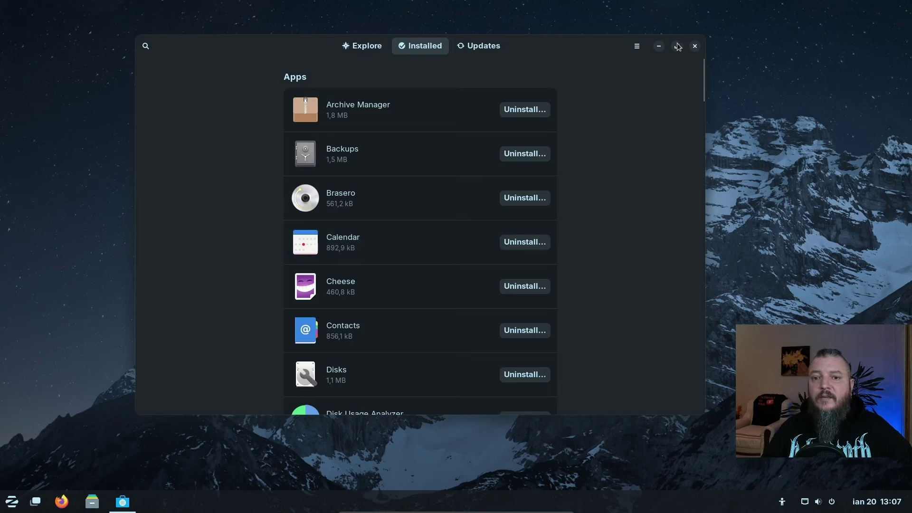
left_click(694, 46)
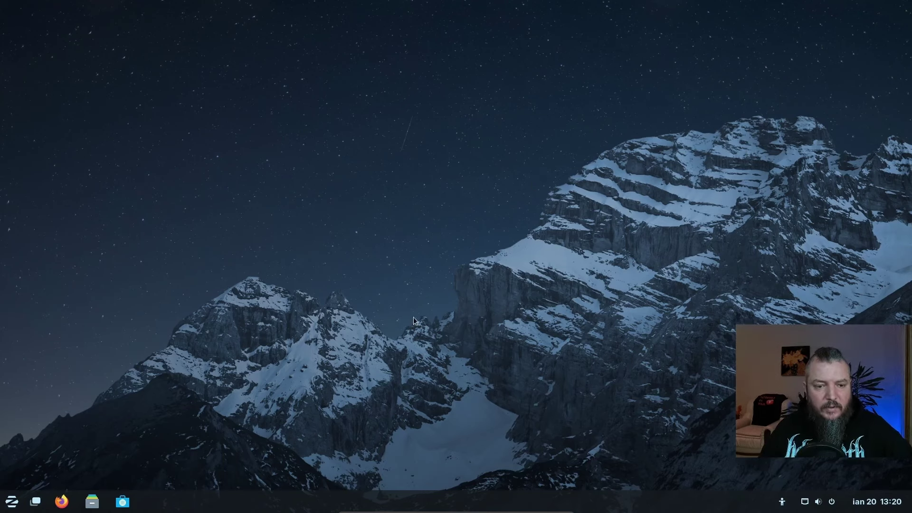
Launch System Monitor from the taskbar menu, move it toward the centre, and show its Resources tab
right_click(249, 504)
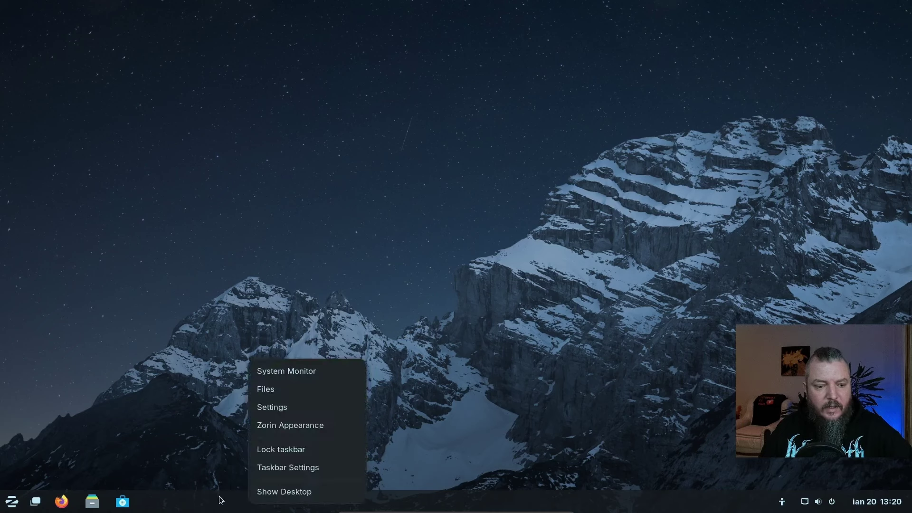
left_click(276, 373)
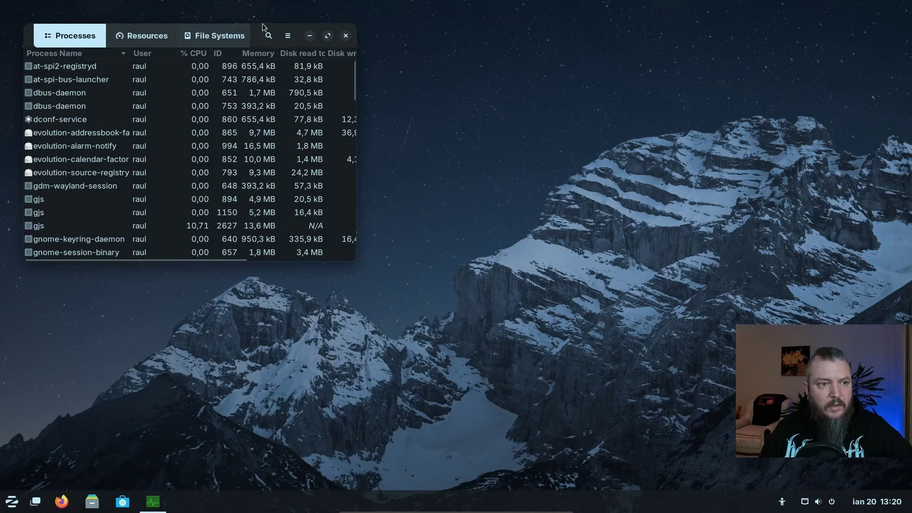
left_click_drag(282, 27, 390, 42)
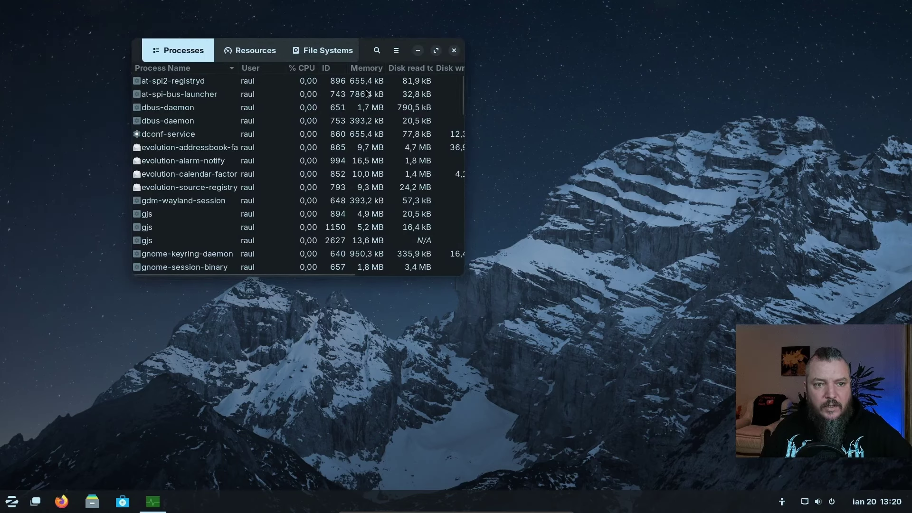
scroll(224, 169, "down", 10)
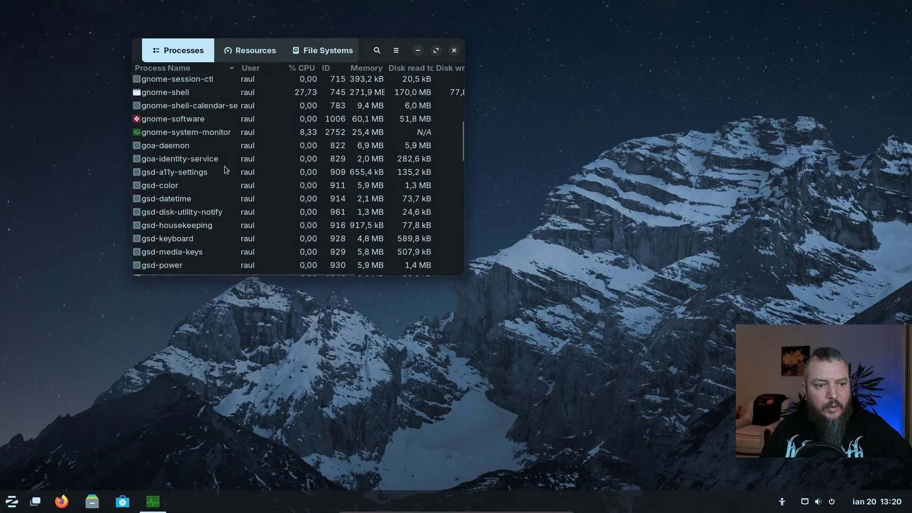
scroll(224, 172, "up", 10)
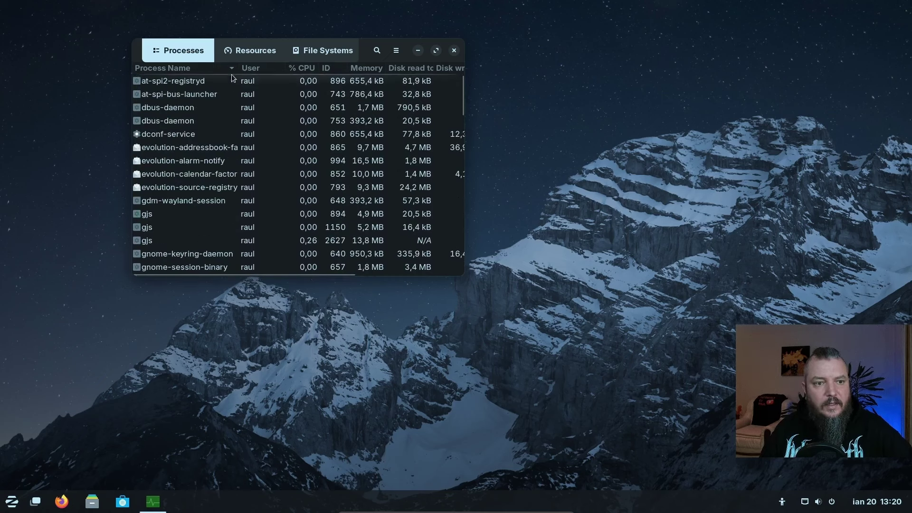
left_click(254, 51)
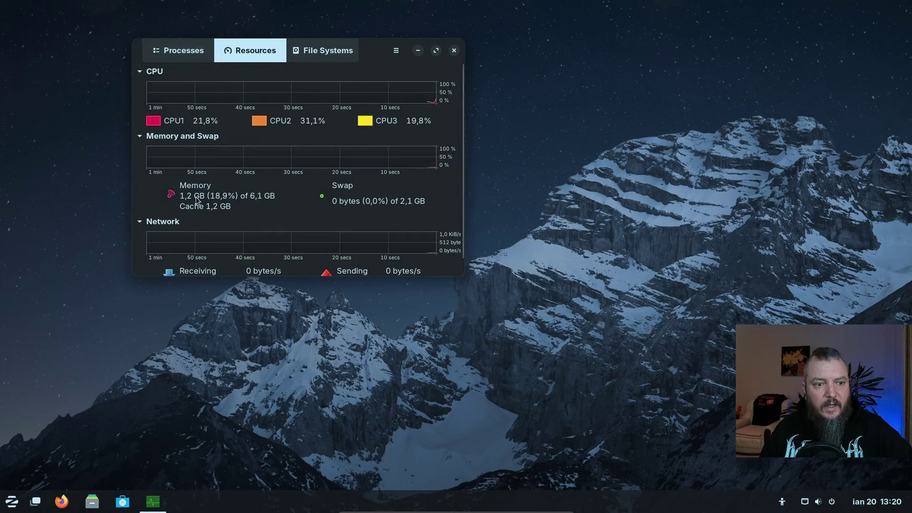
Drag the System Monitor window right and down, then nudge it slightly further right
left_click_drag(387, 53, 482, 70)
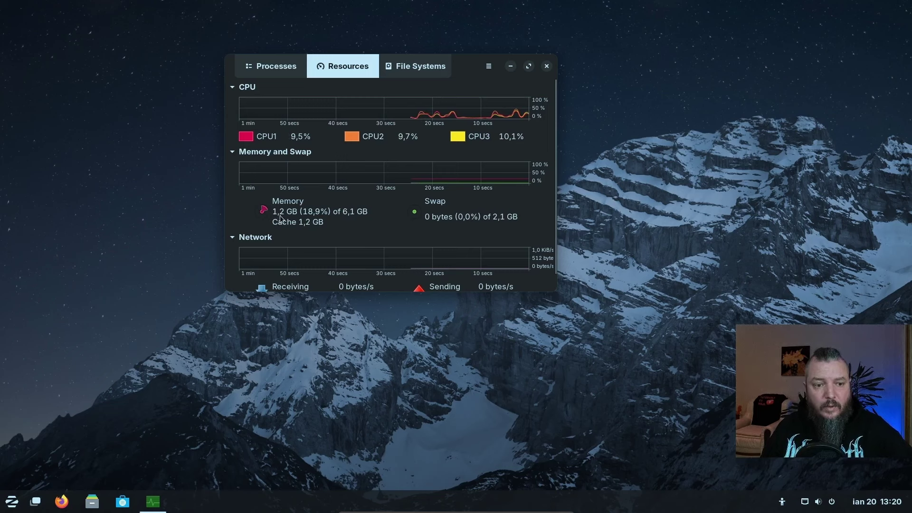
left_click_drag(463, 78, 470, 77)
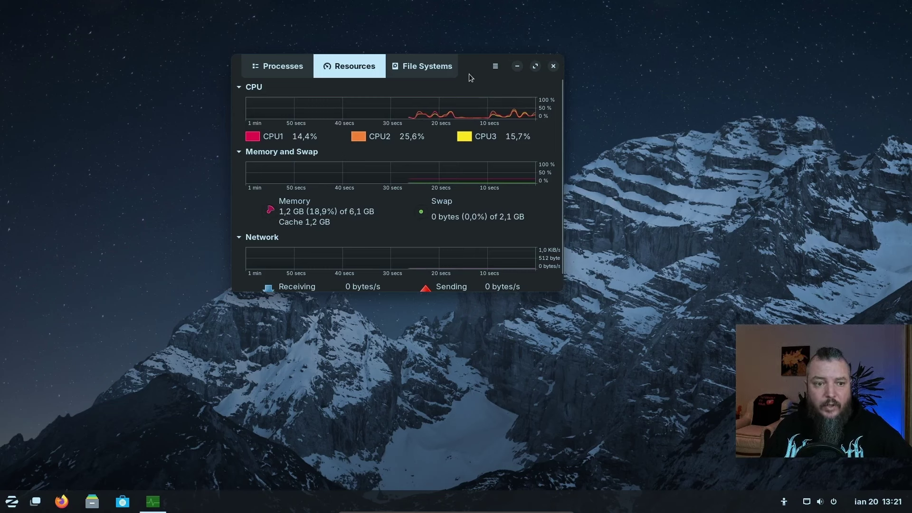